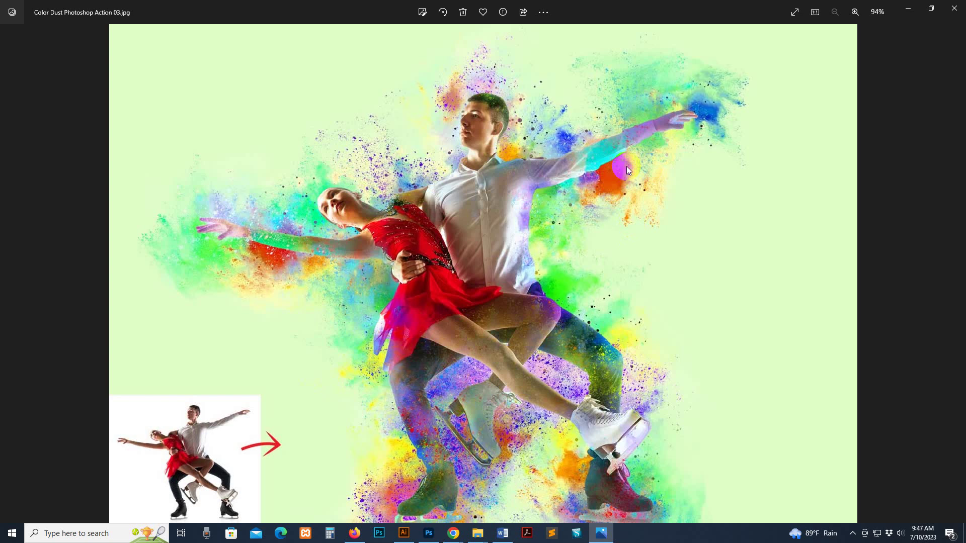
Step: Browse the Color Dust Photoshop Action sample images up to the main cover image, and close the image viewer
key("Right")
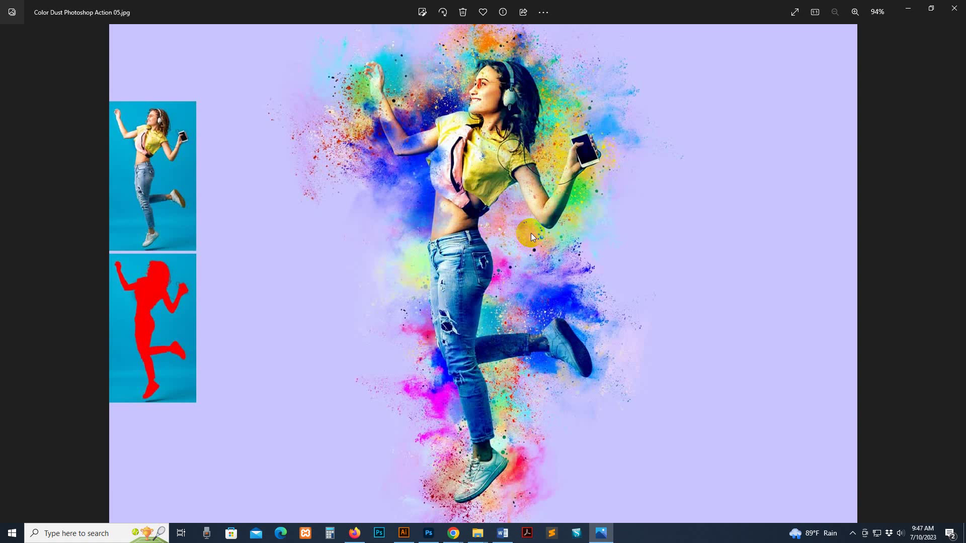
key("Right")
key("Right")
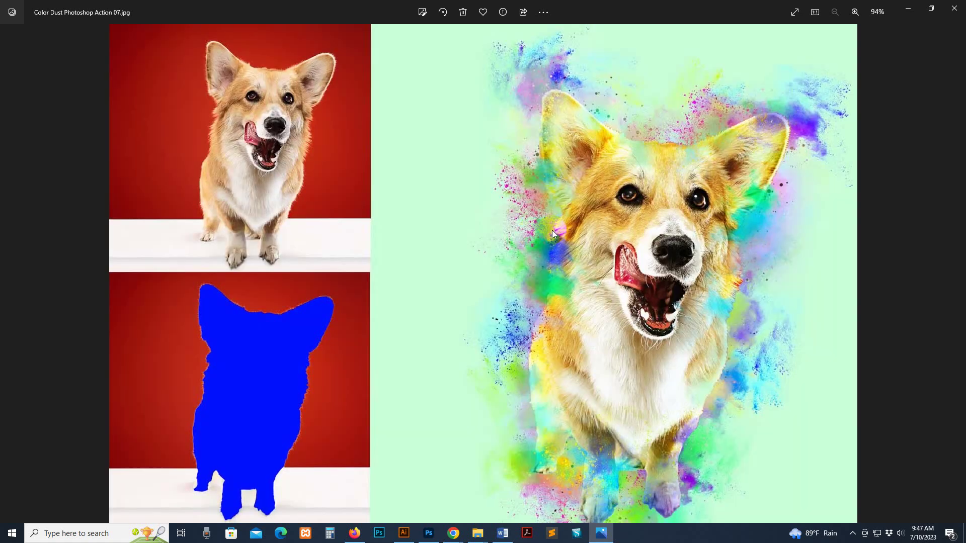
key("Right")
key("Right")
key("Right")
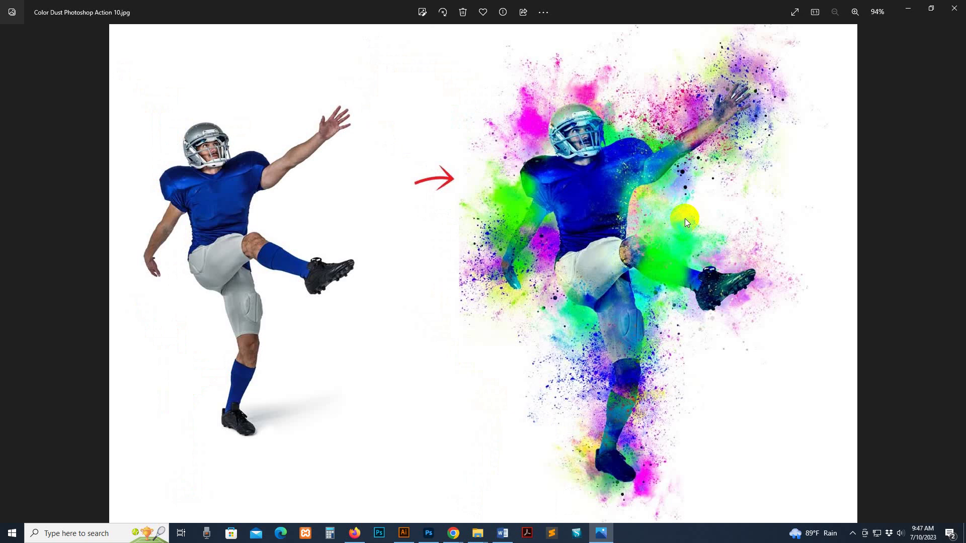
key("Right")
key("Right")
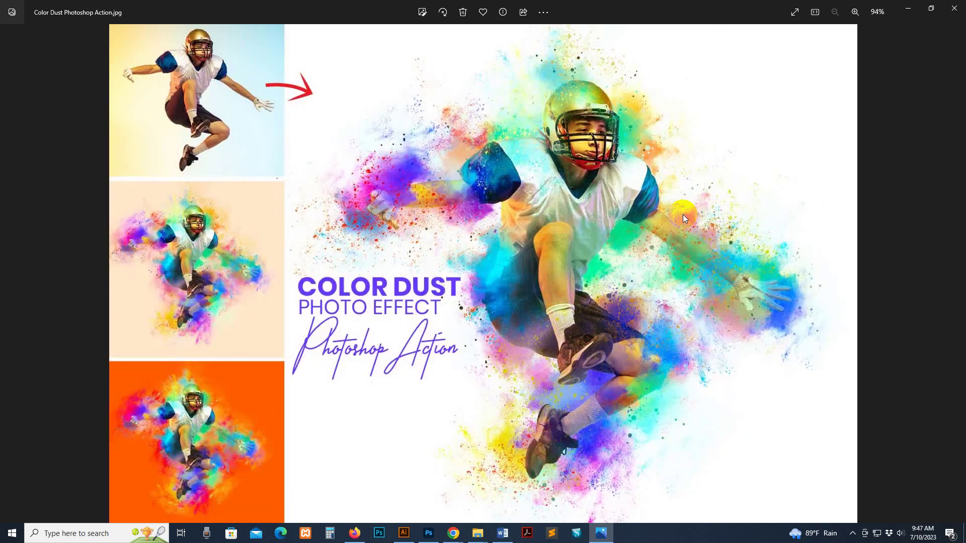
left_click(955, 8)
Step: Open the Main file Color Dust Photoshop Action folder and examine its brush, action and help files
double_click(137, 81)
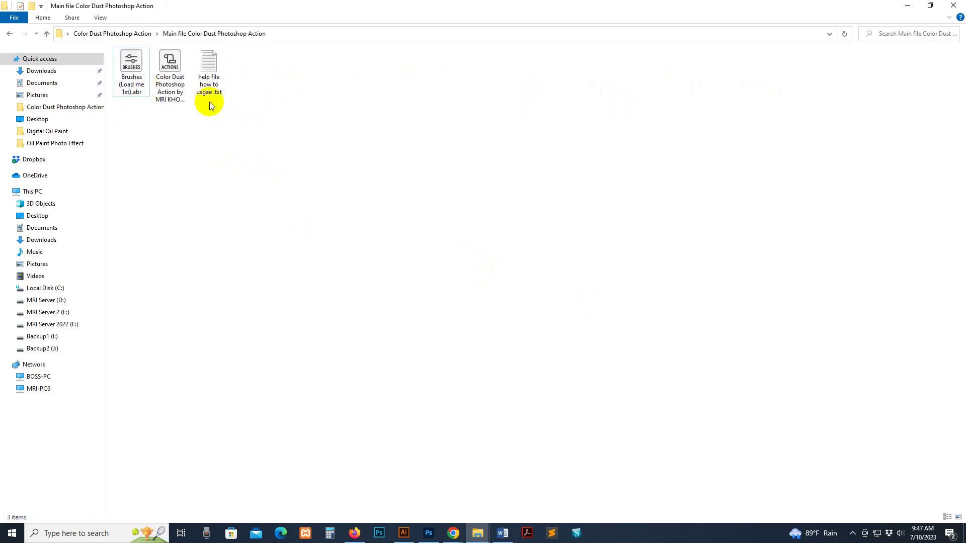
left_click(172, 74)
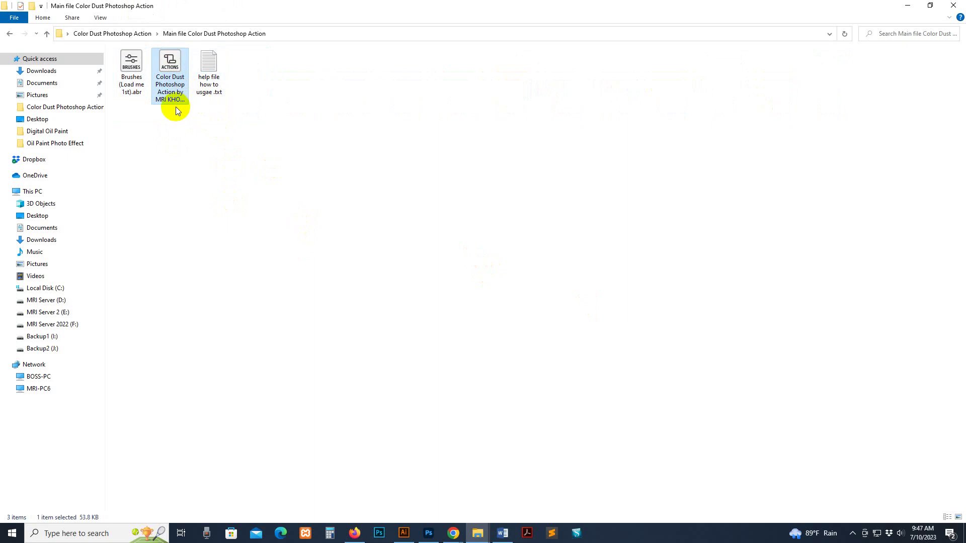
left_click(218, 132)
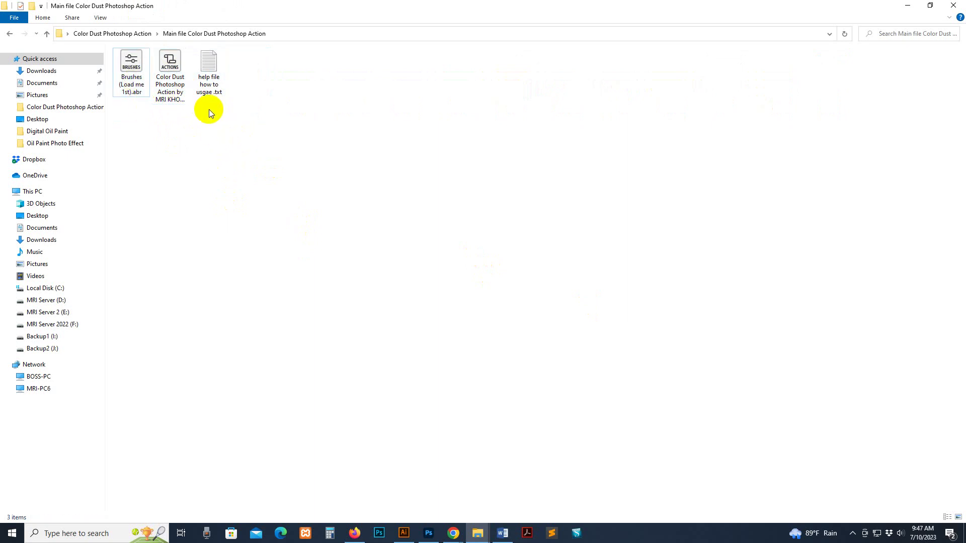
left_click_drag(131, 107, 174, 76)
left_click(204, 113)
left_click(212, 79)
Step: Open the help text file, read its brush layer, action loading and support sections, and close it
double_click(212, 77)
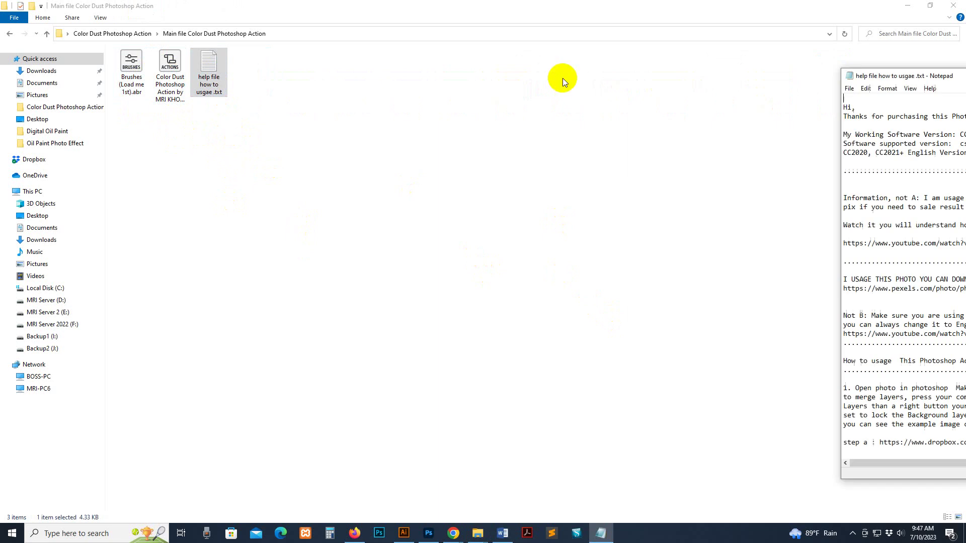
scroll(508, 283, "down", 15)
scroll(508, 282, "down", 4)
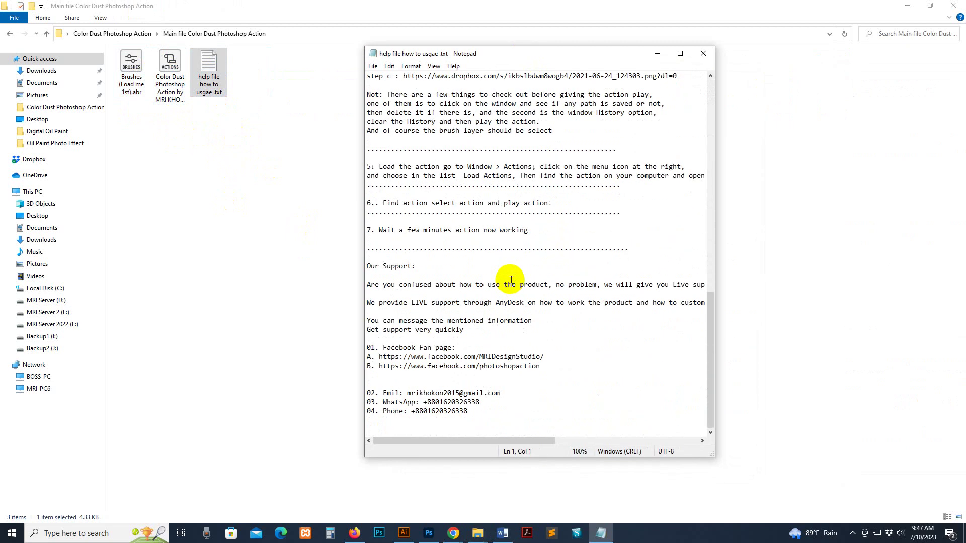
scroll(500, 258, "up", 5)
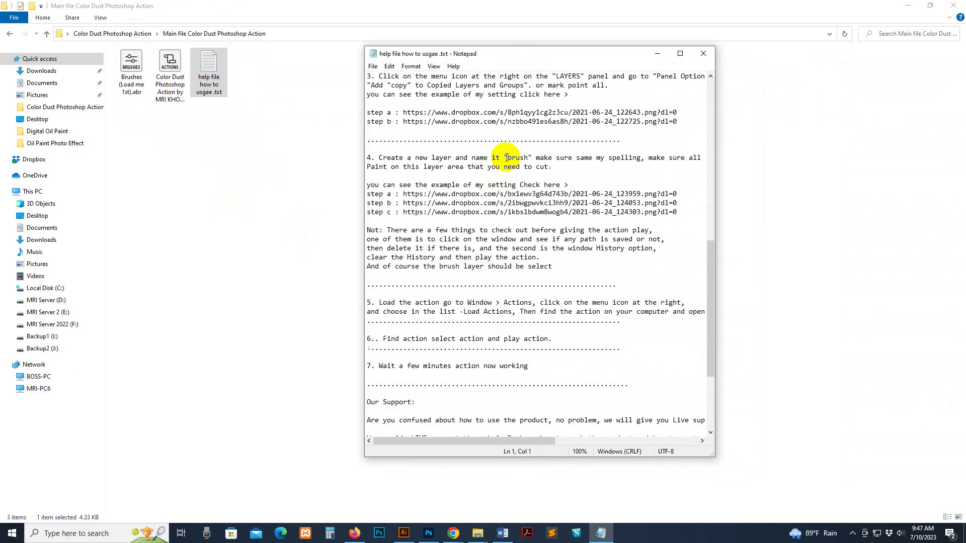
left_click_drag(507, 157, 527, 157)
left_click(549, 186)
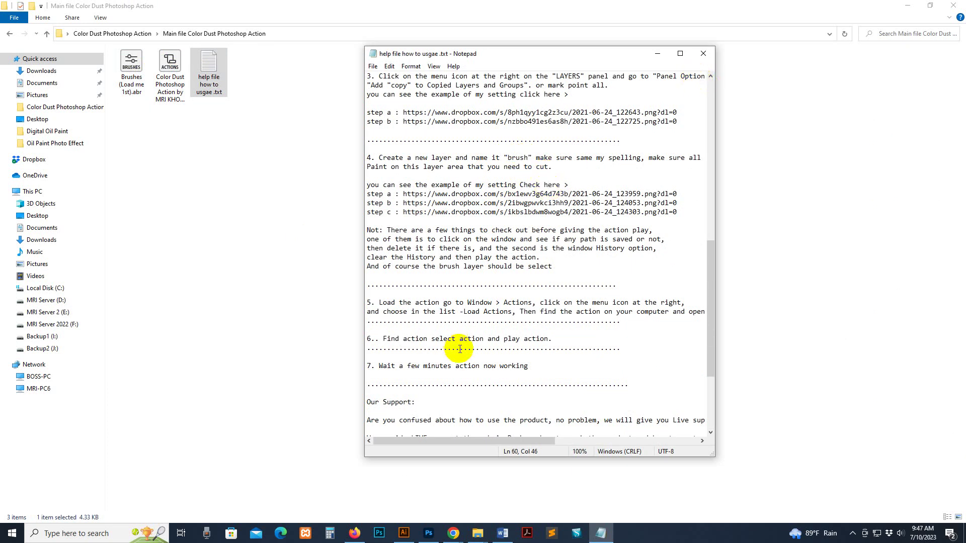
scroll(460, 349, "down", 5)
left_click_drag(486, 418, 313, 269)
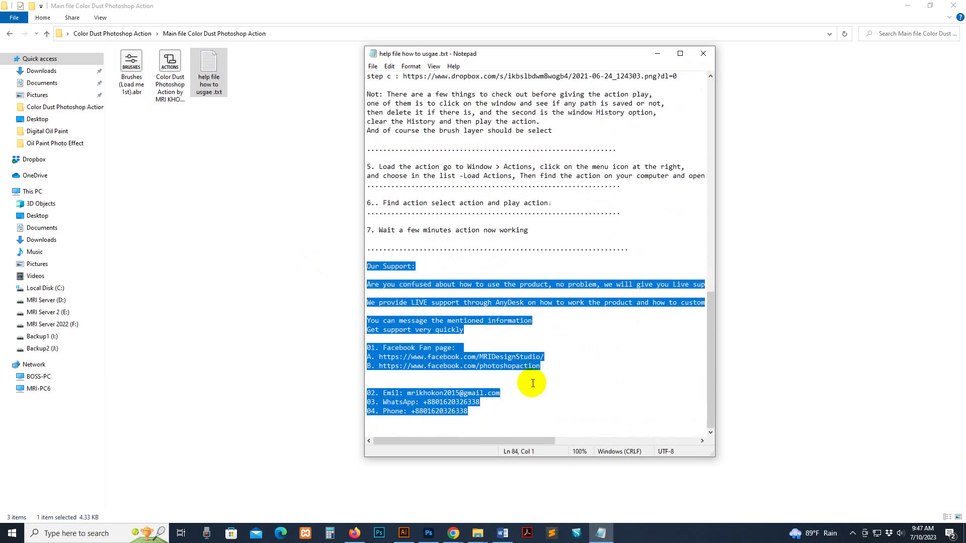
left_click(541, 388)
left_click(712, 54)
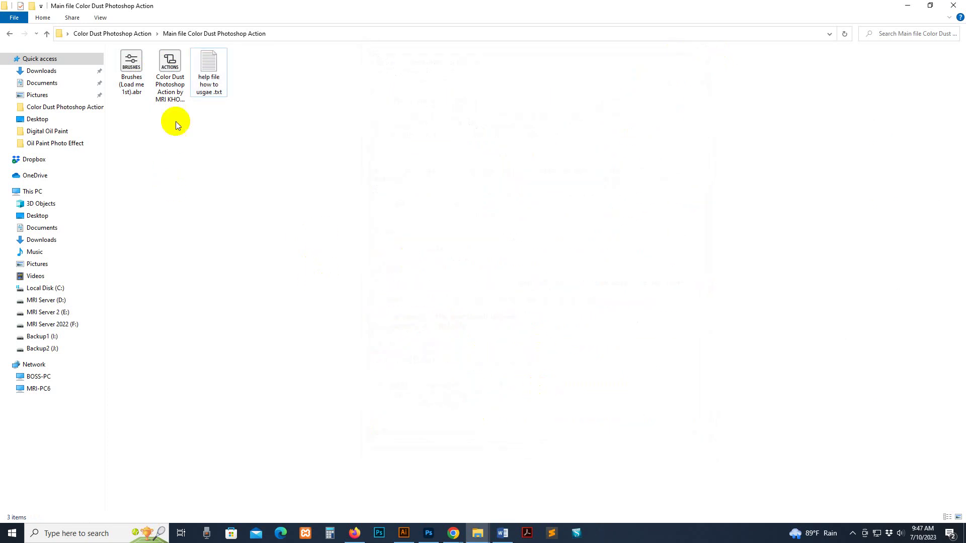
left_click(430, 534)
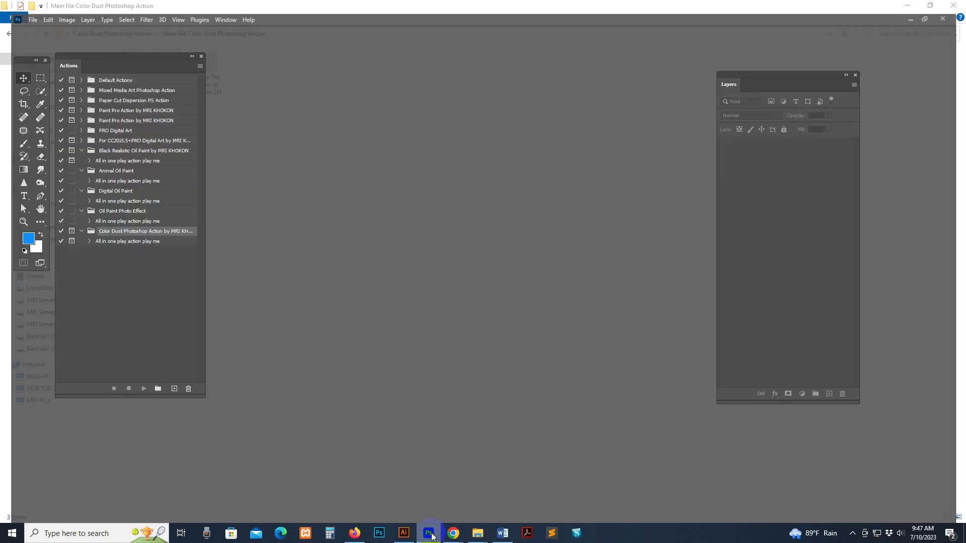
left_click(224, 6)
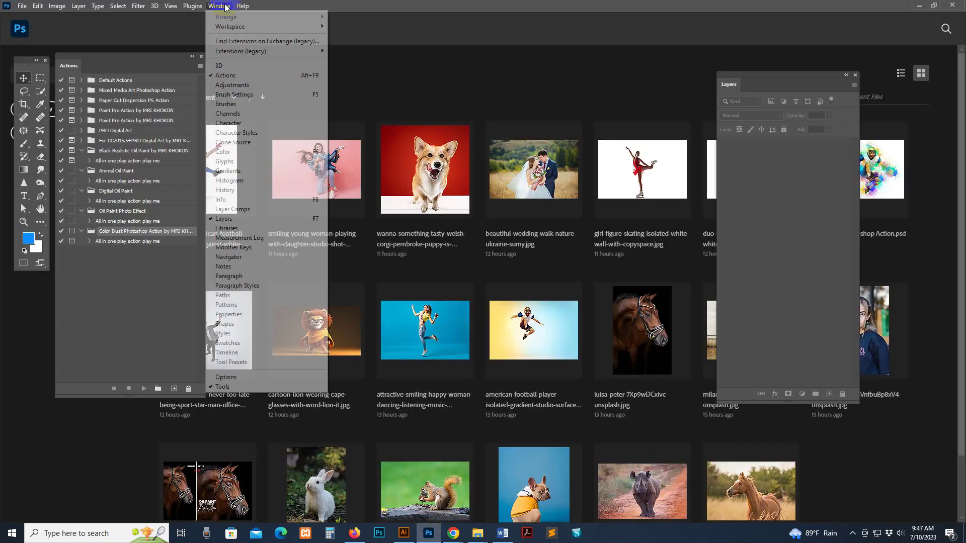
left_click(478, 533)
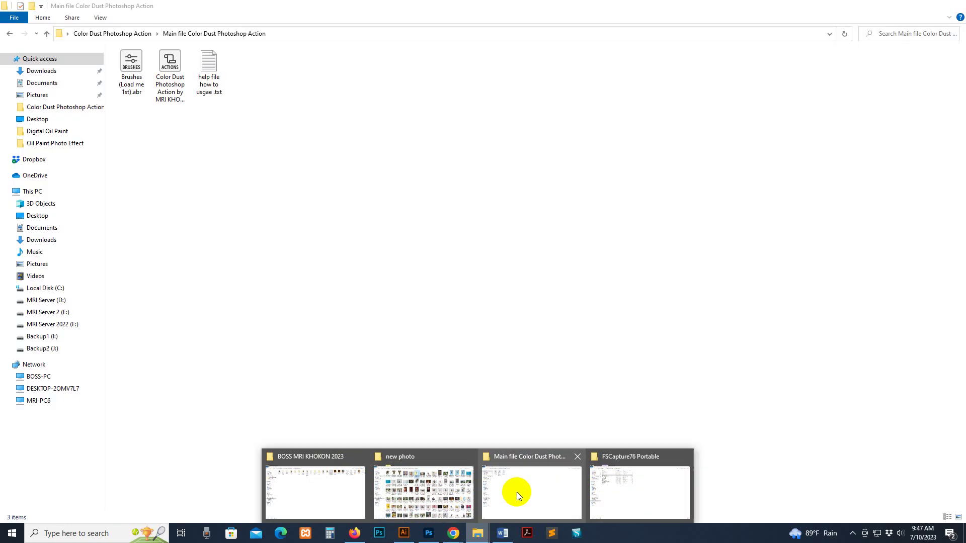
left_click(517, 492)
left_click(136, 75)
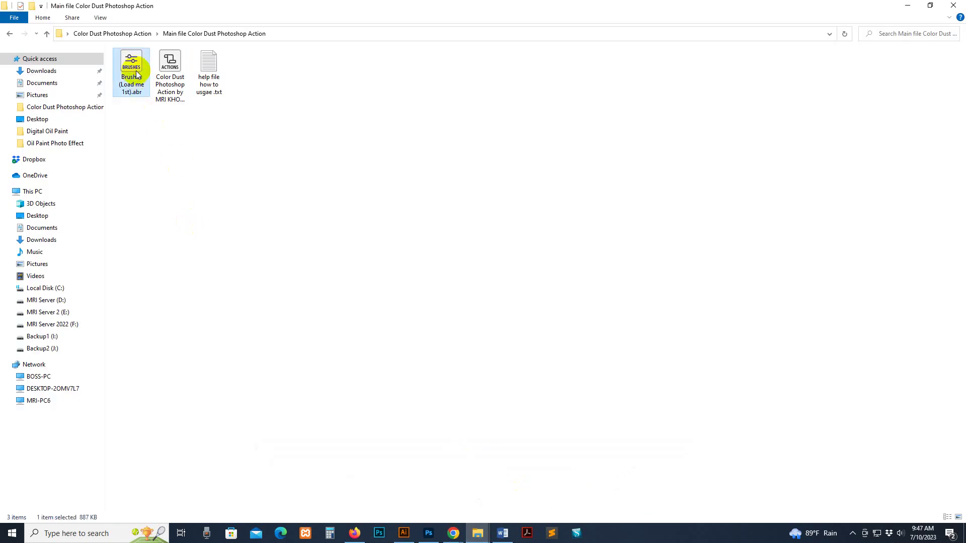
Step: Switch to Photoshop and import Brushes (Load me 1st).abr from the Main file Color Dust Photoshop Action folder on the Desktop
left_click(435, 539)
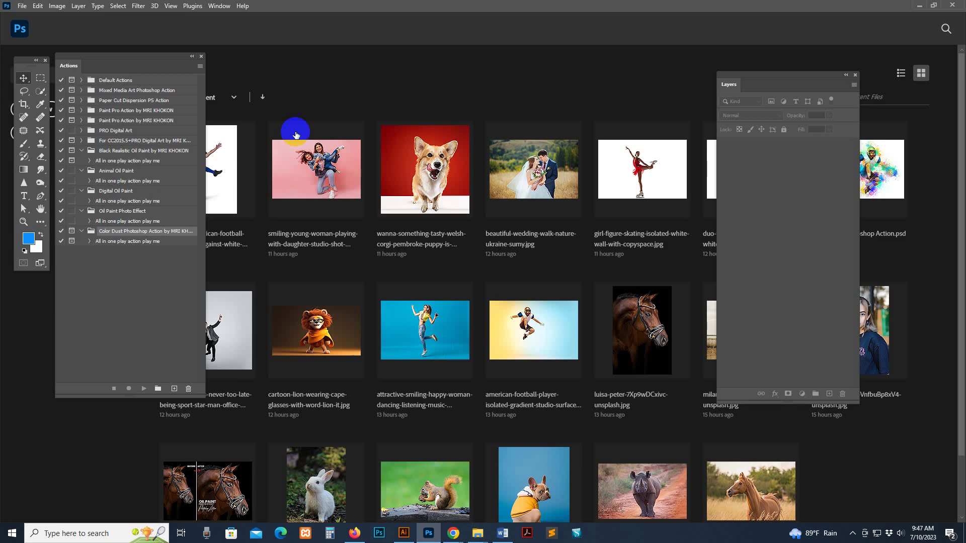
left_click(220, 6)
left_click(246, 101)
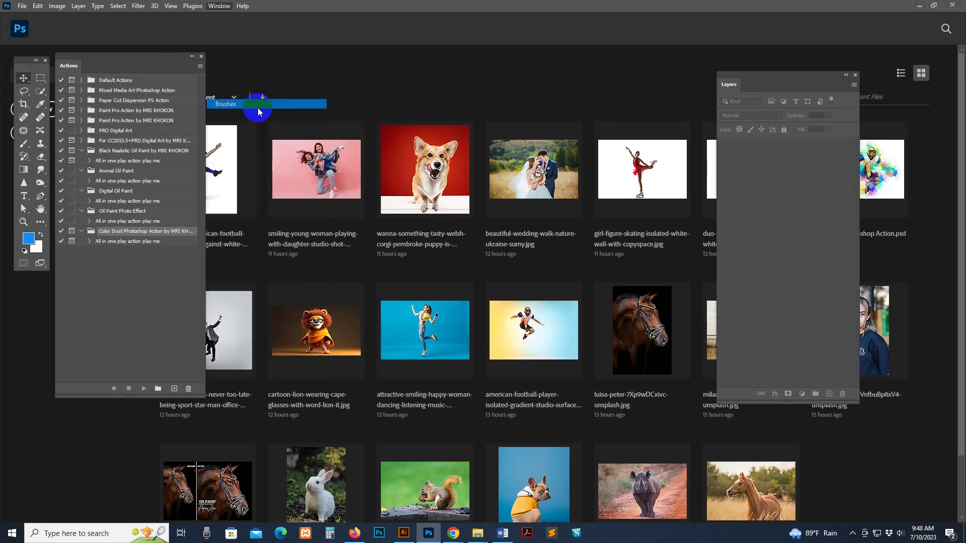
left_click(614, 174)
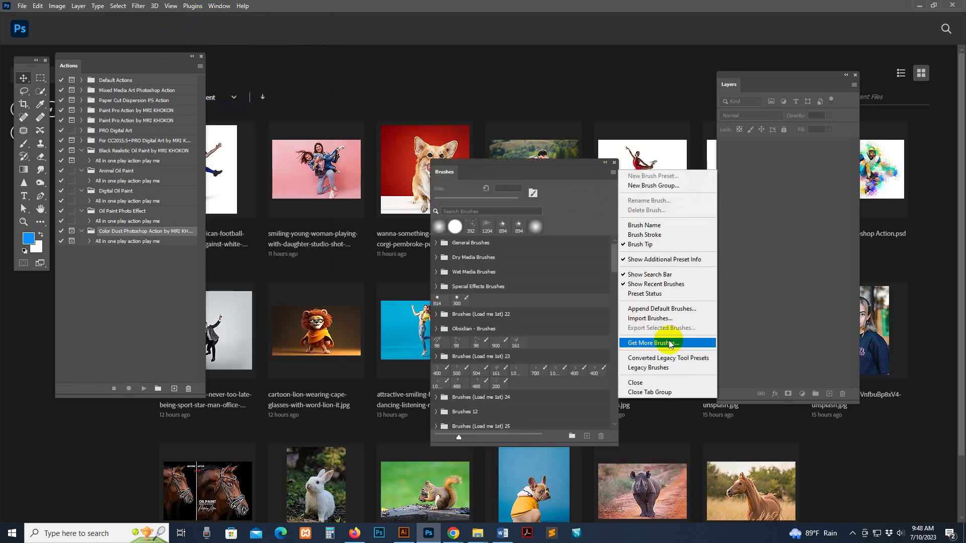
left_click(669, 318)
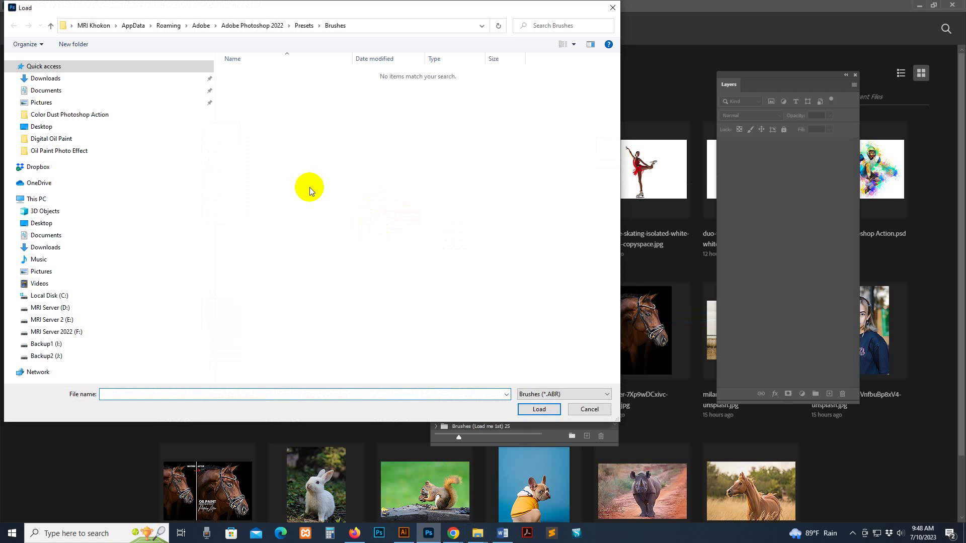
left_click(66, 119)
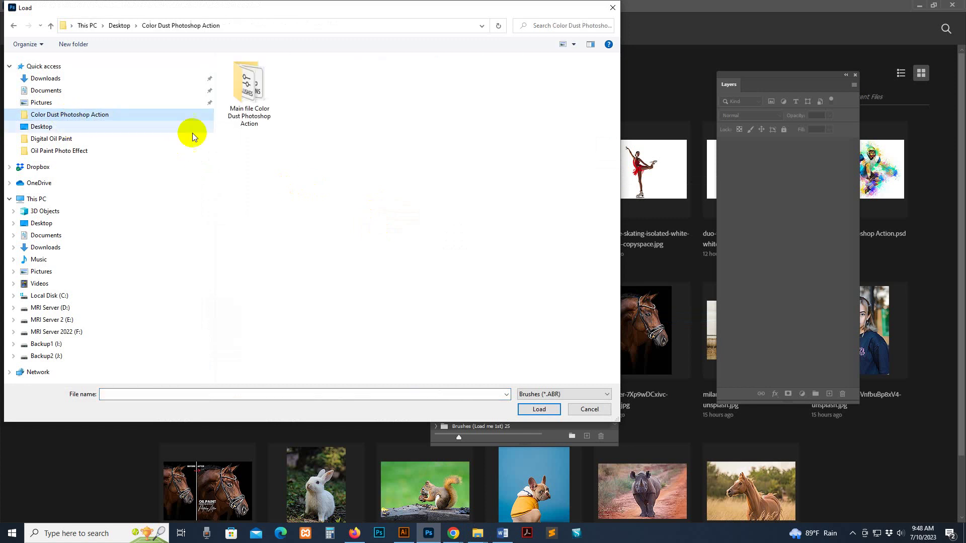
double_click(253, 91)
left_click(256, 74)
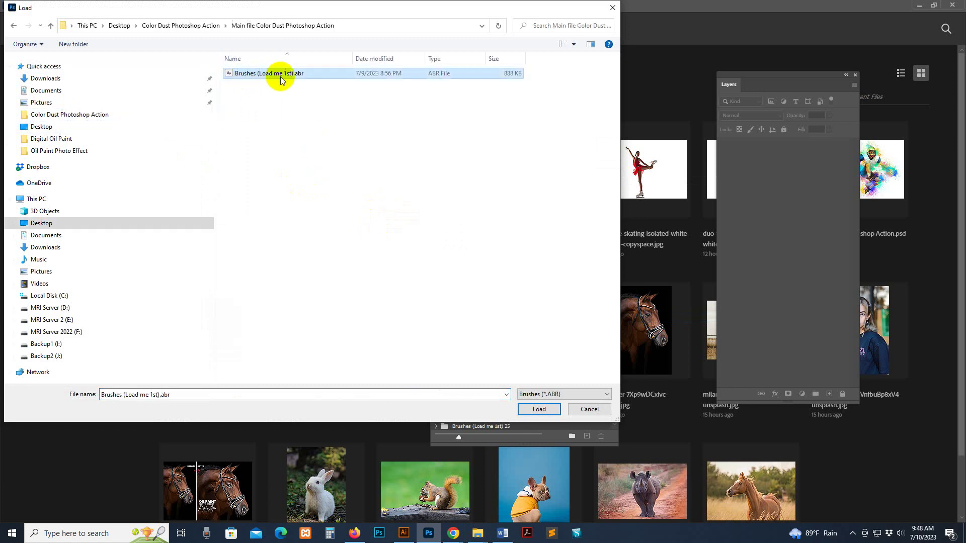
left_click(543, 409)
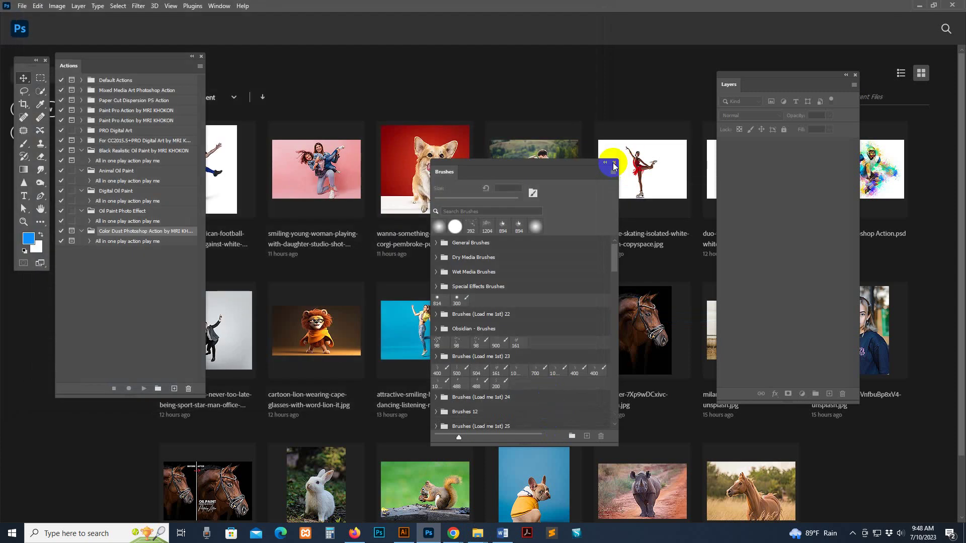
left_click(614, 164)
Step: Hide and reshow the Actions panel, and shift it slightly beside the tools
left_click(219, 6)
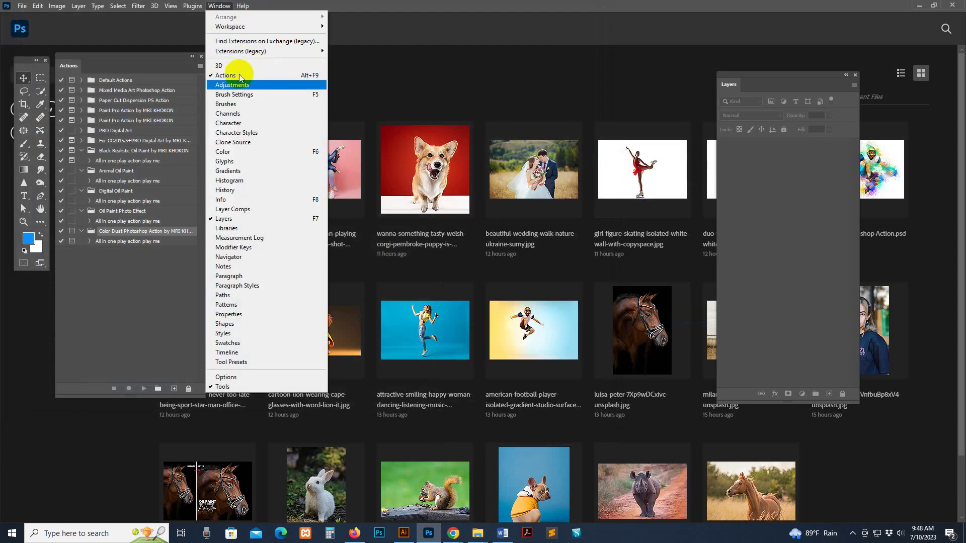
left_click(240, 76)
left_click(219, 5)
left_click(237, 75)
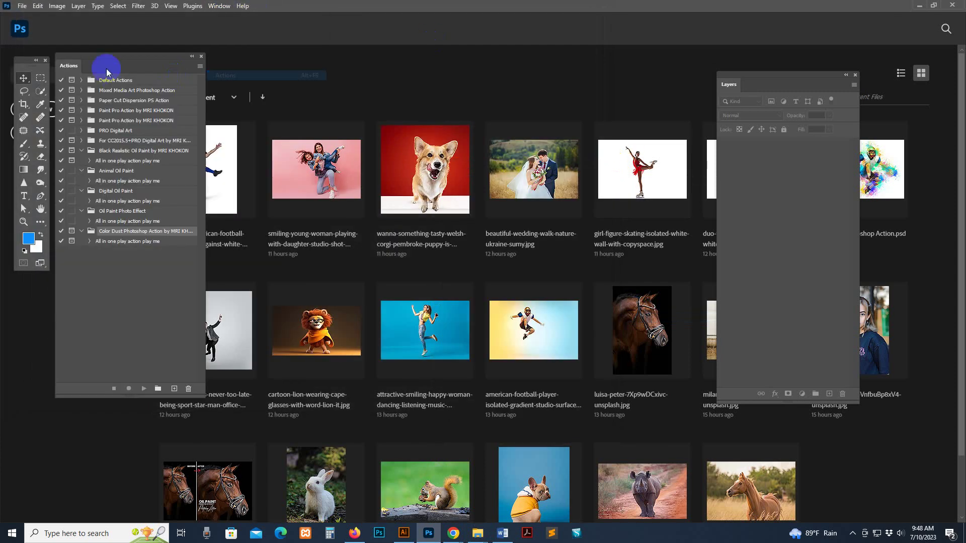
left_click_drag(106, 72, 82, 61)
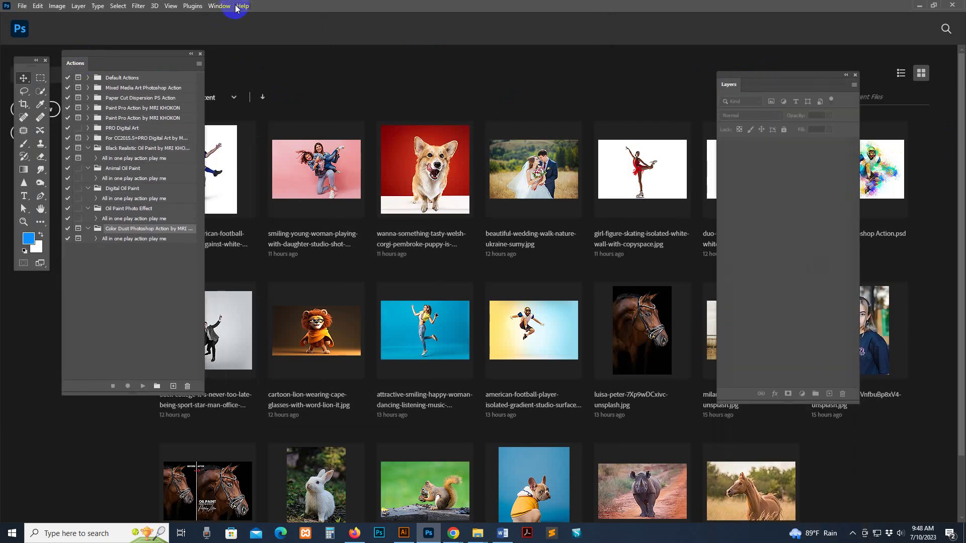
Step: Reshow the Layers panel farther from the Actions panel, and widen the Actions panel to fit the full set names
left_click(219, 6)
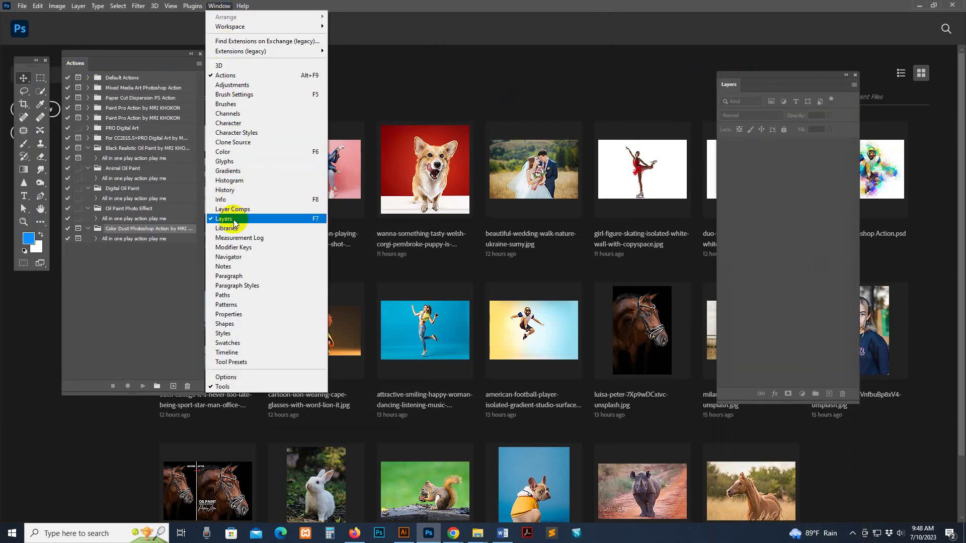
left_click(235, 223)
left_click(219, 6)
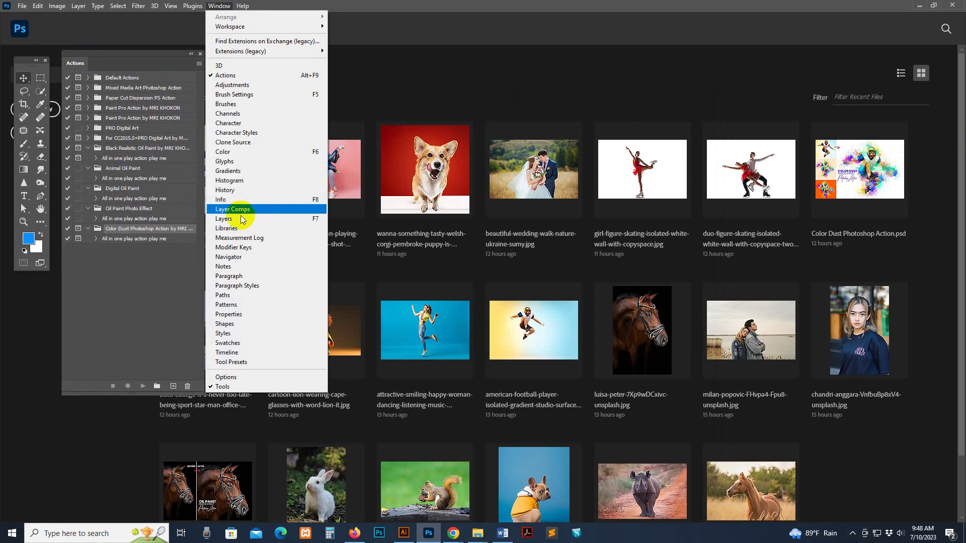
left_click(242, 219)
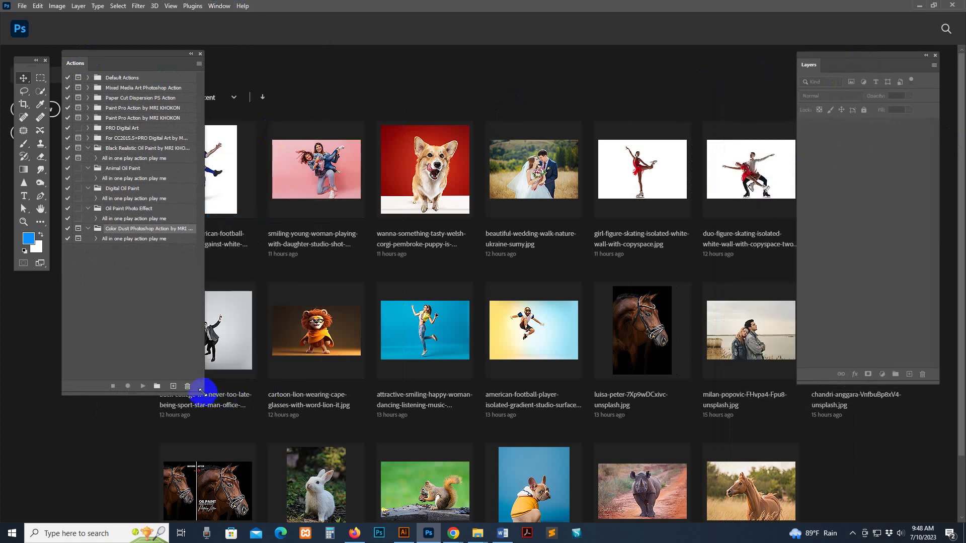
left_click_drag(201, 391, 226, 397)
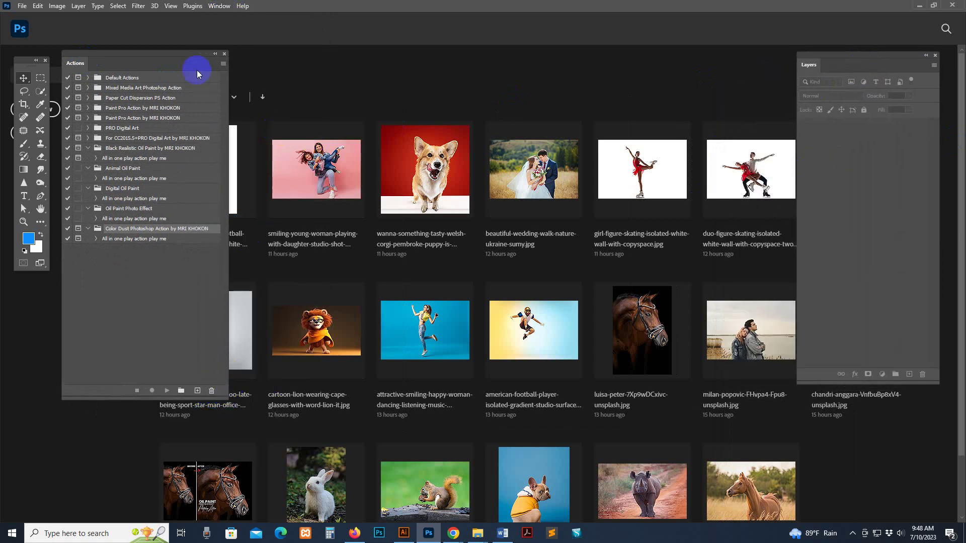
Step: Load the Color Dust Photoshop Action ATN file from the Main file Color Dust Photoshop Action folder and select its All in one play action
left_click(223, 64)
left_click(222, 64)
left_click(223, 64)
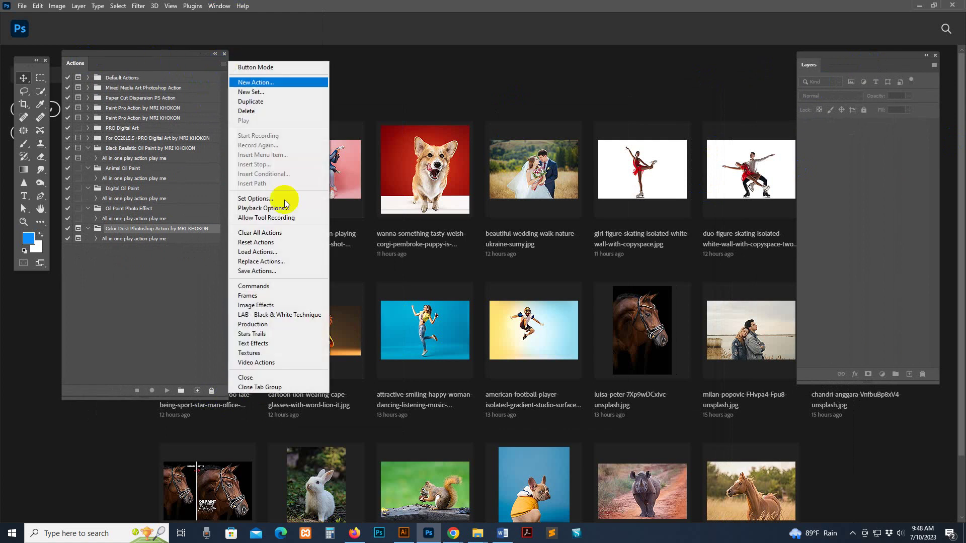
left_click(256, 252)
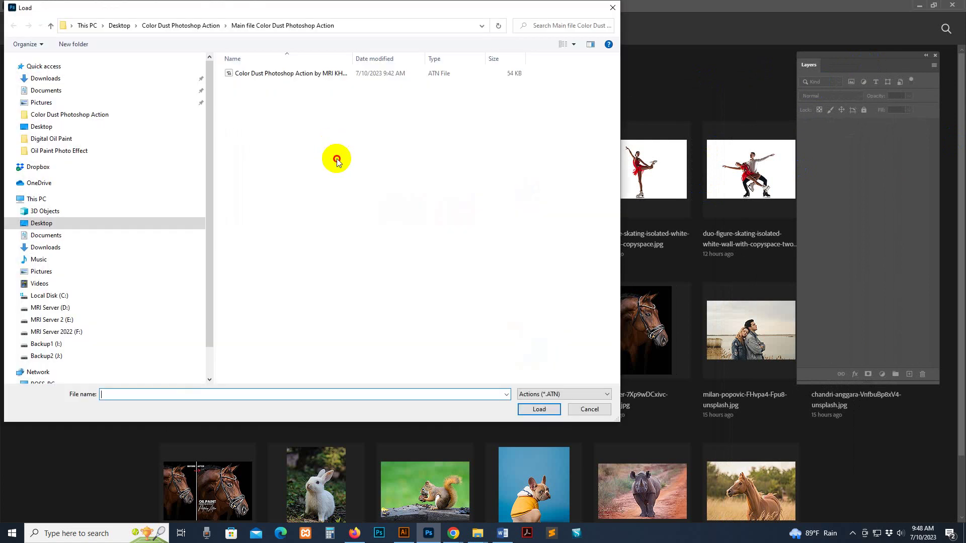
left_click(207, 25)
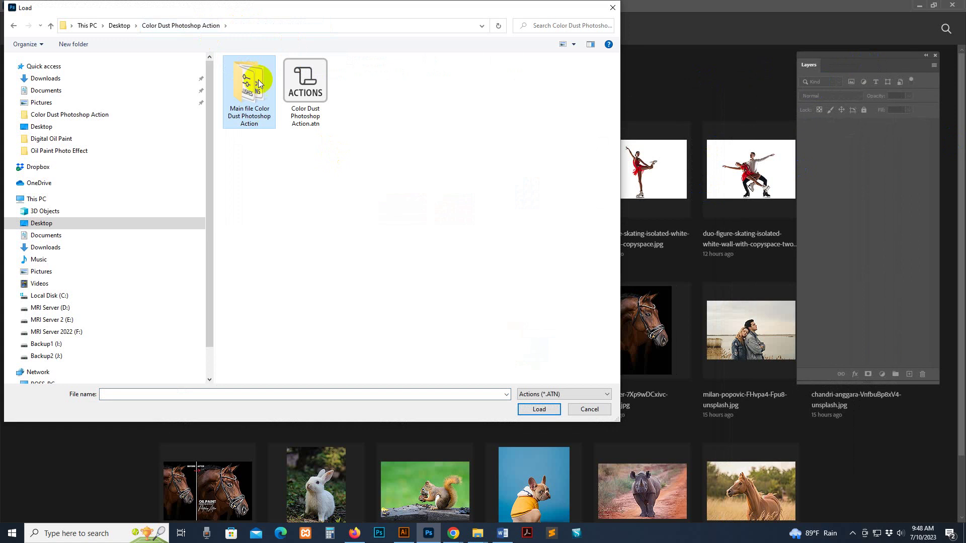
double_click(259, 84)
left_click(248, 73)
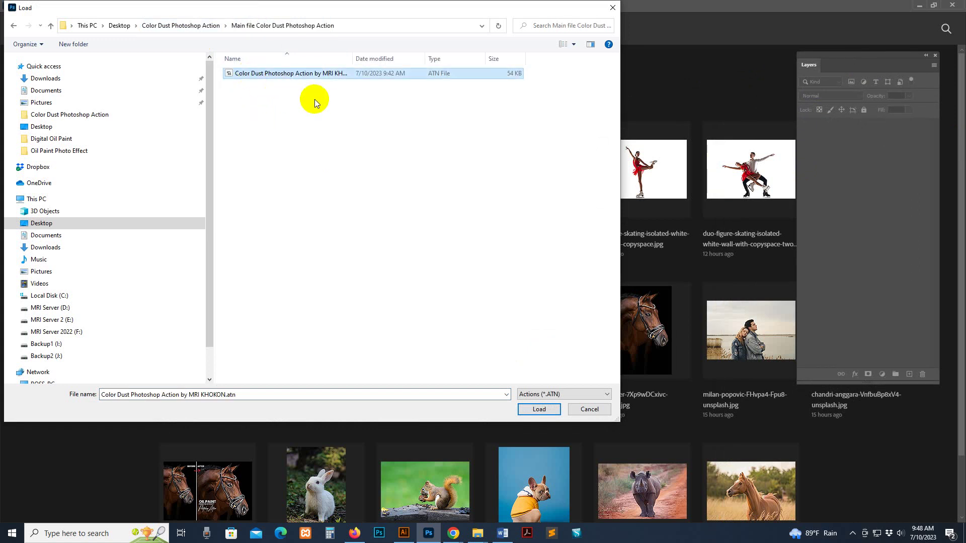
left_click(537, 410)
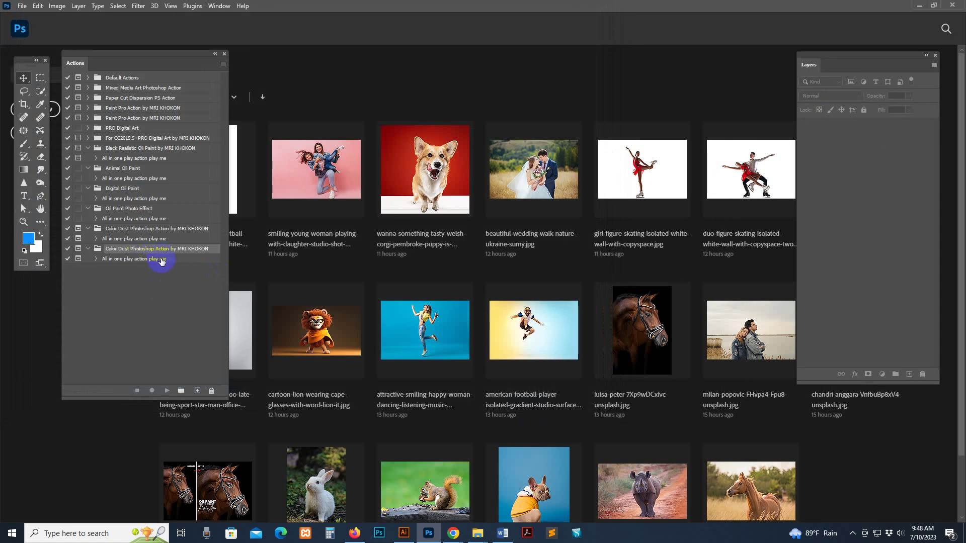
left_click(179, 260)
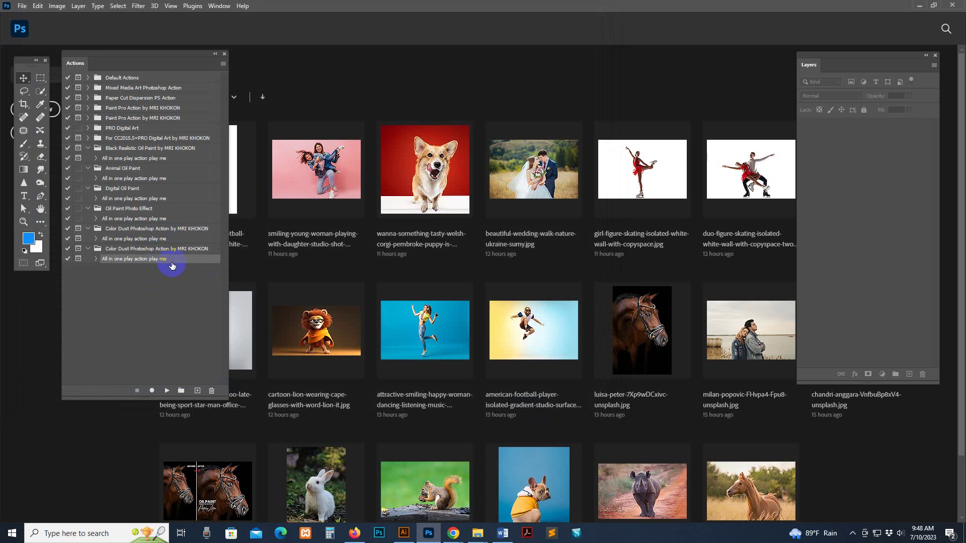
Step: Switch to the Color Dust Photoshop Action folder in File Explorer and open the american-football-player photo in Photoshop
mouse_move(477, 532)
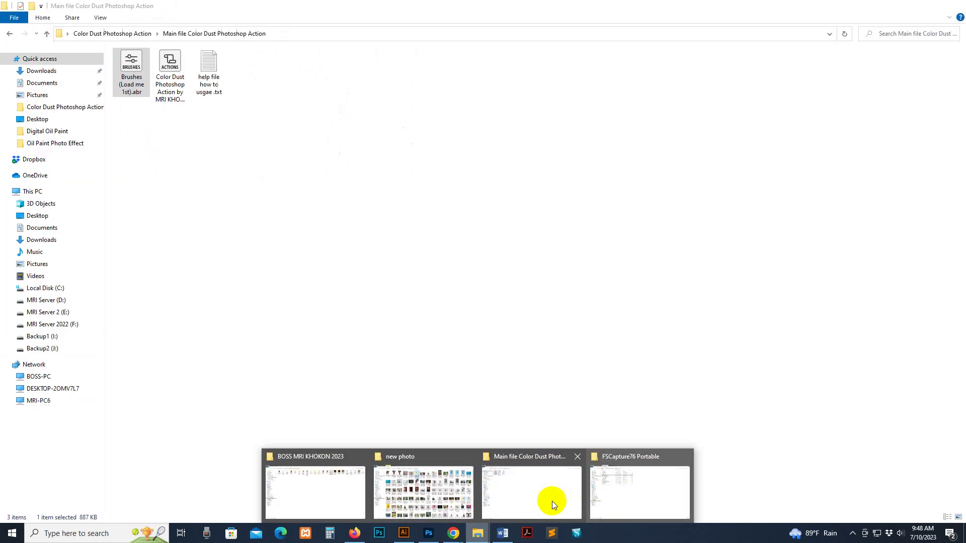
left_click(551, 500)
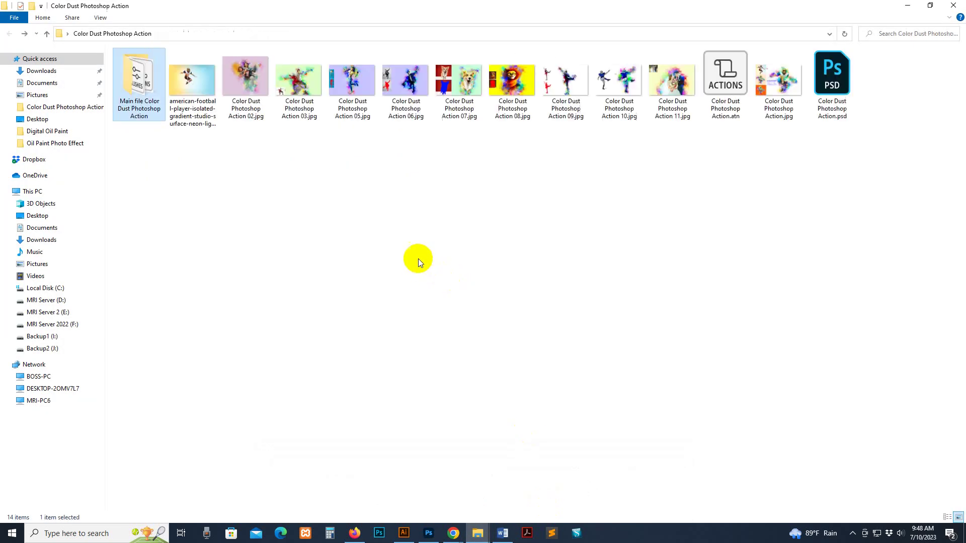
left_click_drag(173, 80, 484, 195)
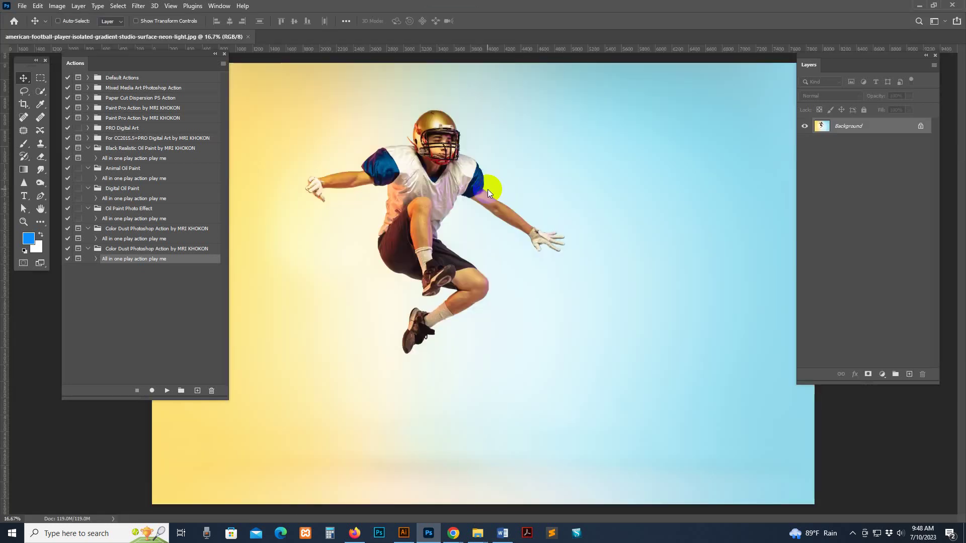
Step: Crop the photo tighter around the jumping player, extending the canvas with a blank strip above the image, and apply the crop
left_click(23, 104)
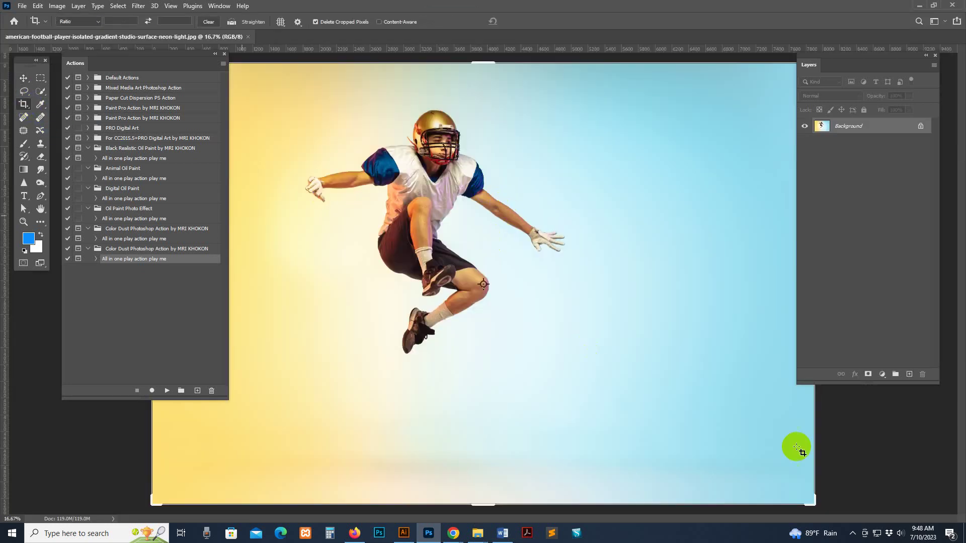
left_click_drag(814, 503, 773, 482)
left_click_drag(461, 91, 482, 71)
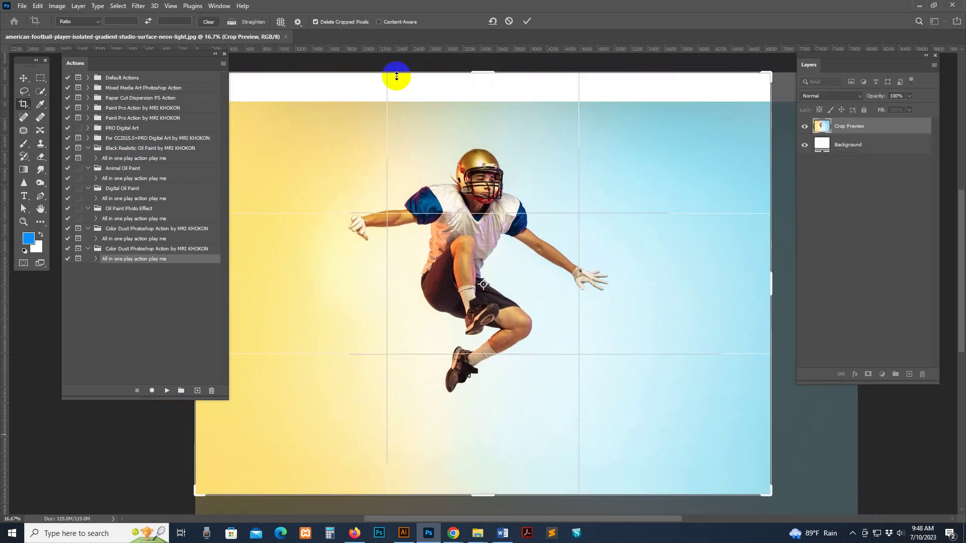
left_click(23, 104)
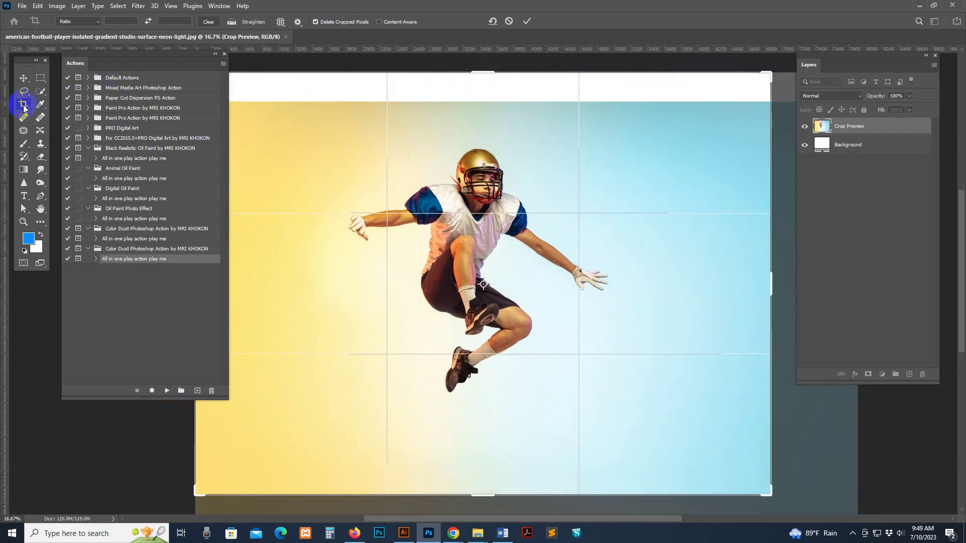
left_click(23, 78)
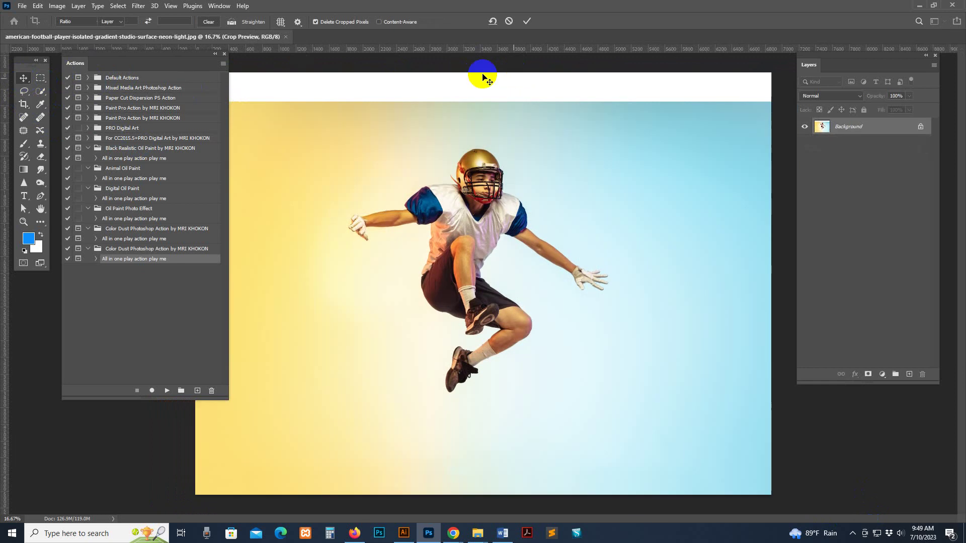
Step: Return to the Move tool and shift the Layers panel closer to the image
left_click(40, 93)
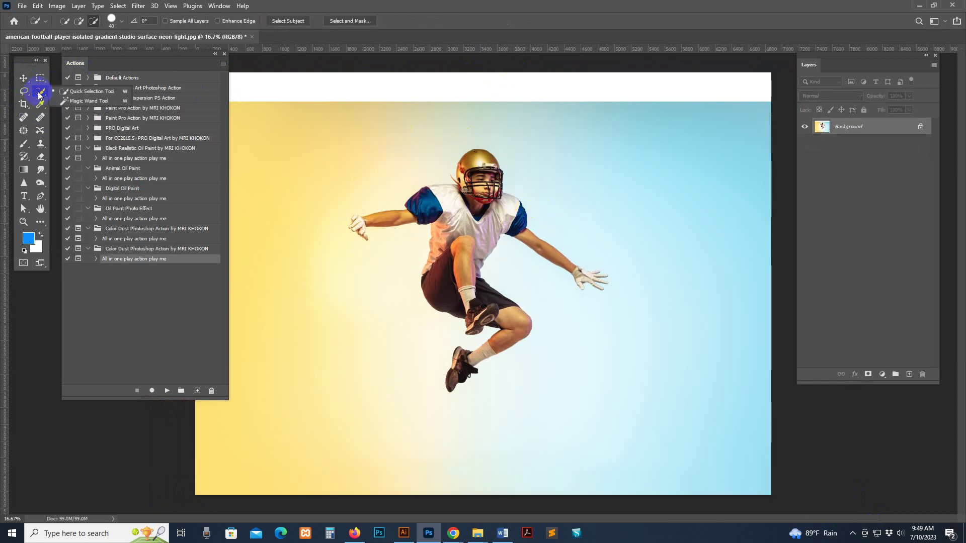
left_click(23, 77)
left_click_drag(820, 63, 795, 90)
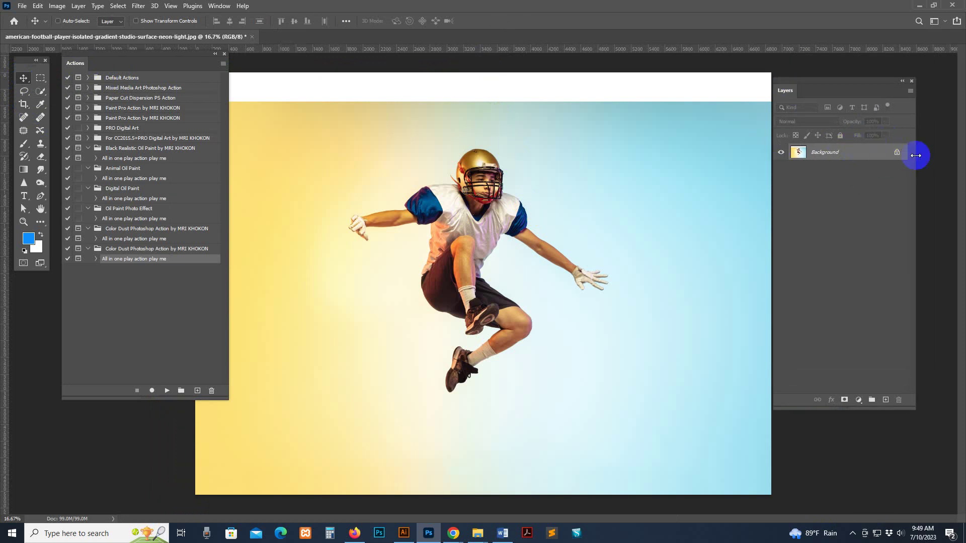
Step: Unlock the Background as a regular layer named Layer 0, and flatten the image
double_click(856, 158)
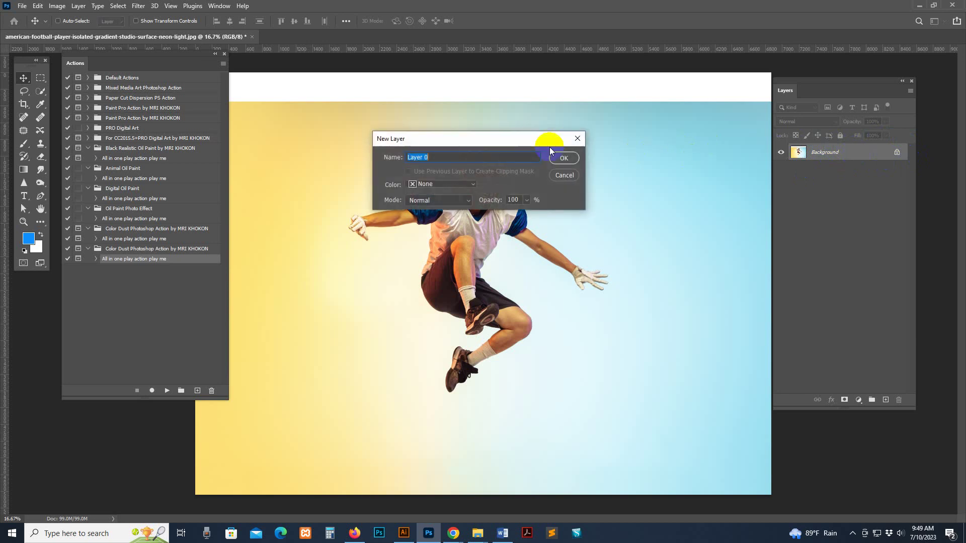
left_click(563, 159)
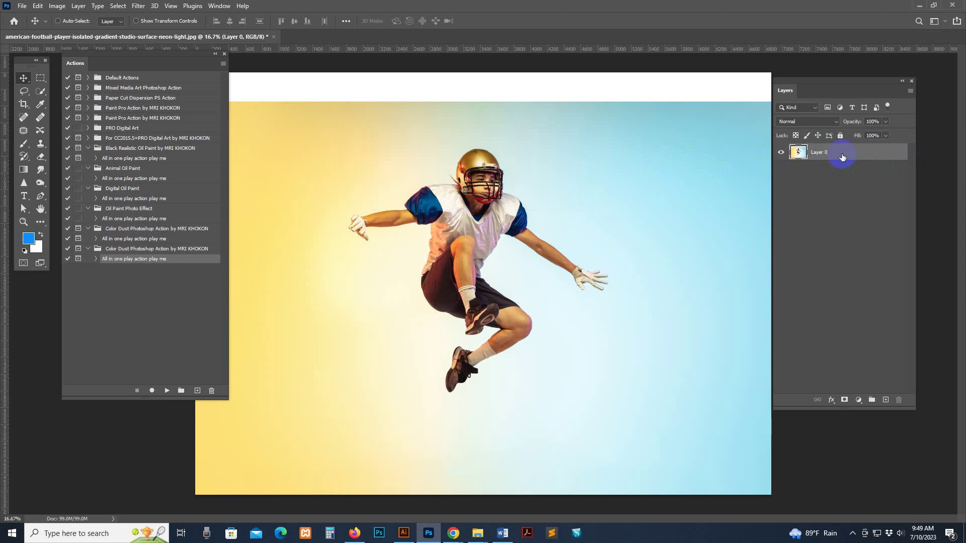
right_click(843, 158)
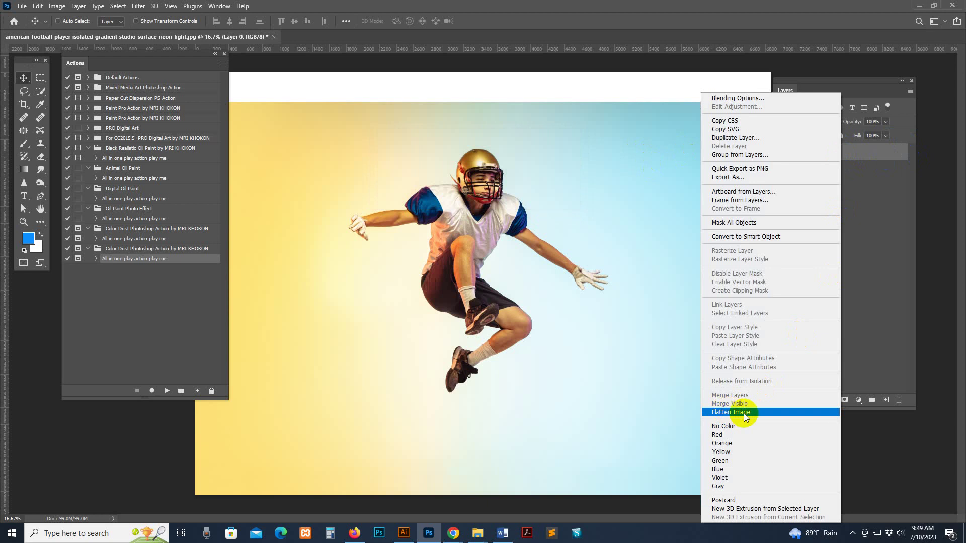
left_click(729, 413)
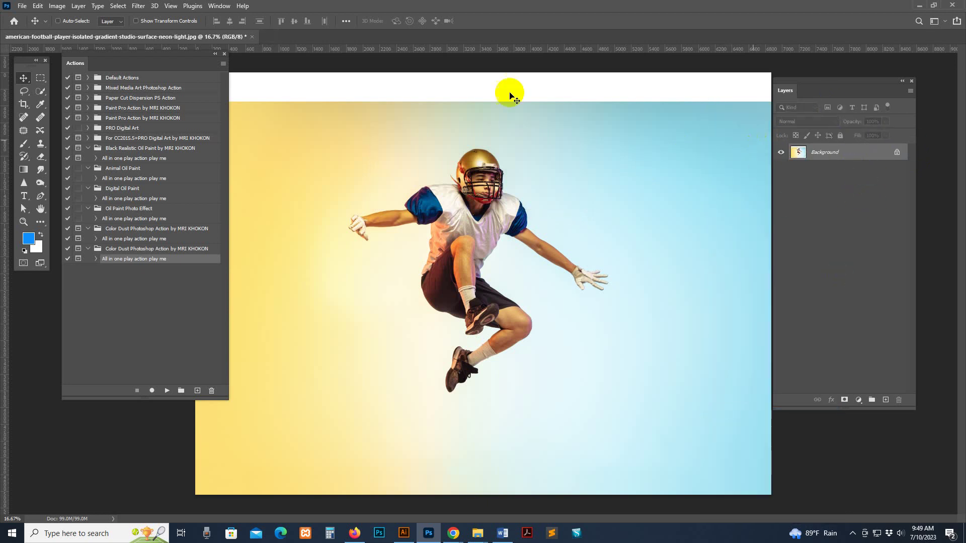
Step: Select the football player with Select Subject from the Quick Selection tool
left_click_drag(41, 92, 61, 95)
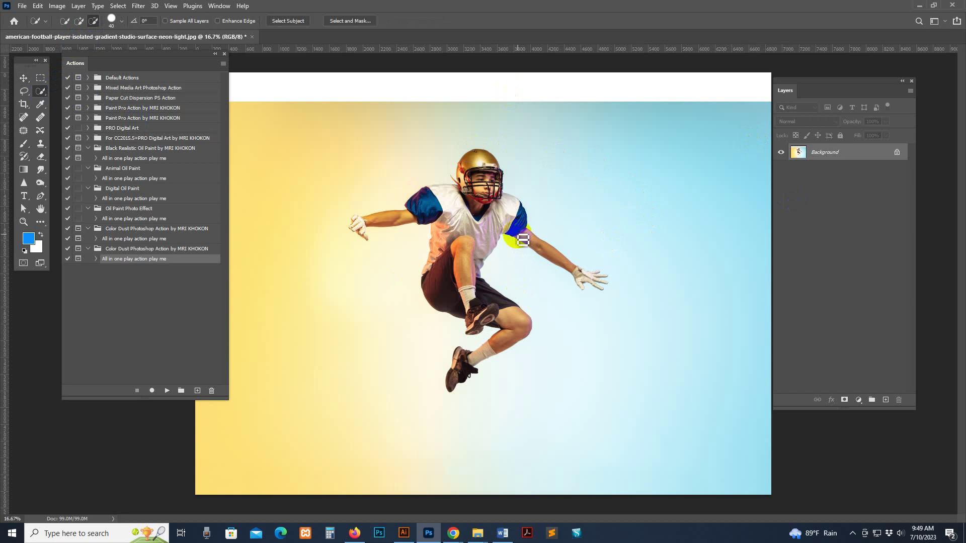
left_click(39, 91)
left_click_drag(38, 91, 76, 94)
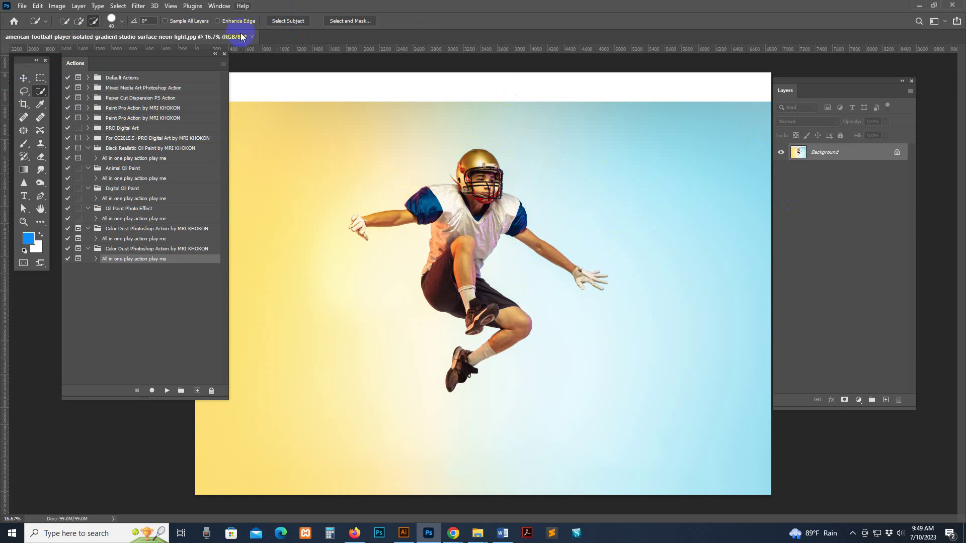
left_click(291, 21)
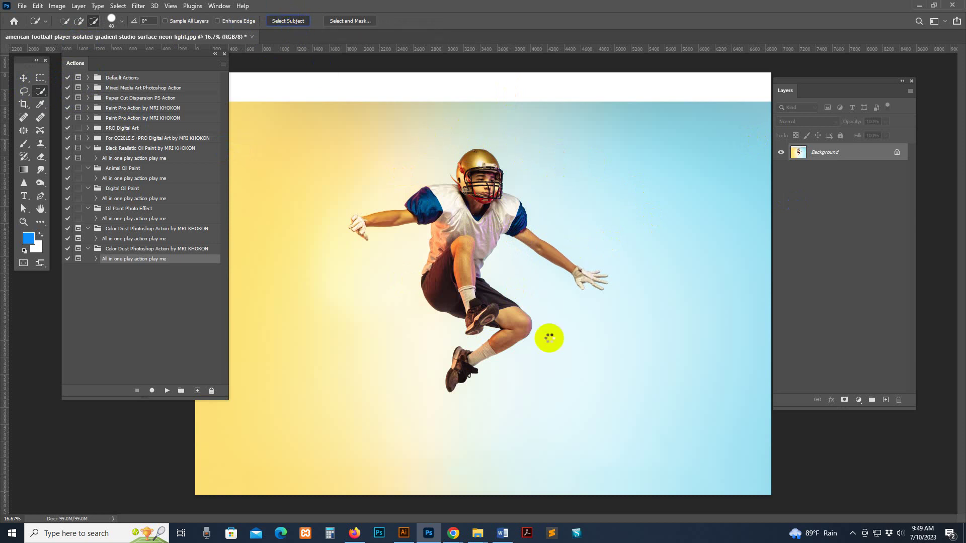
Step: Add a new layer above the Background and name it brush
left_click(886, 401)
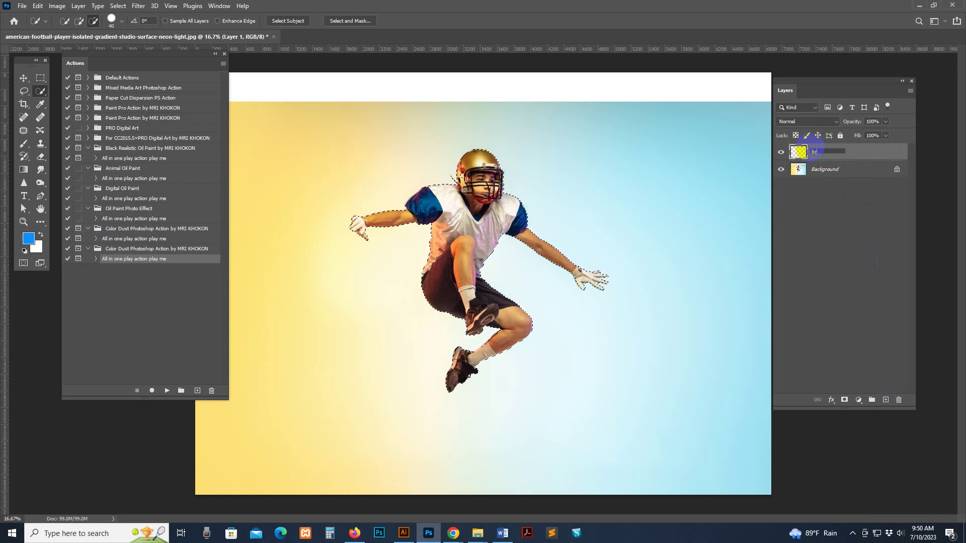
type("ush")
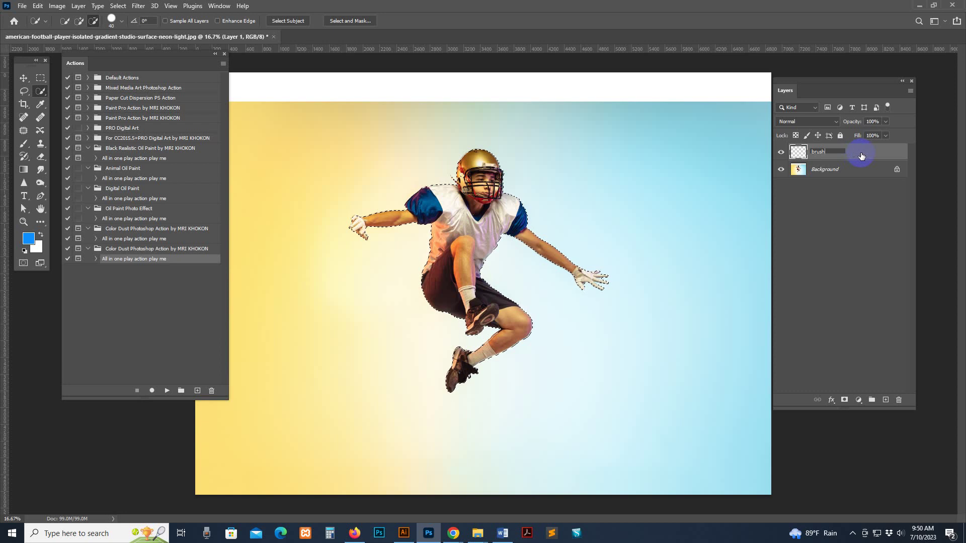
left_click(861, 153)
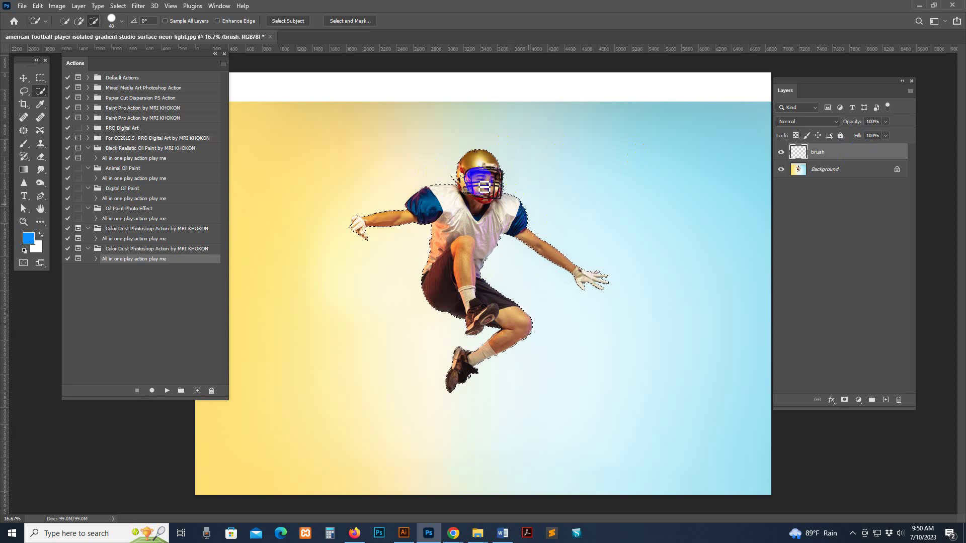
Step: Fill the player selection on the brush layer with the blue foreground color using the Paint Bucket tool
left_click(41, 222)
right_click(42, 224)
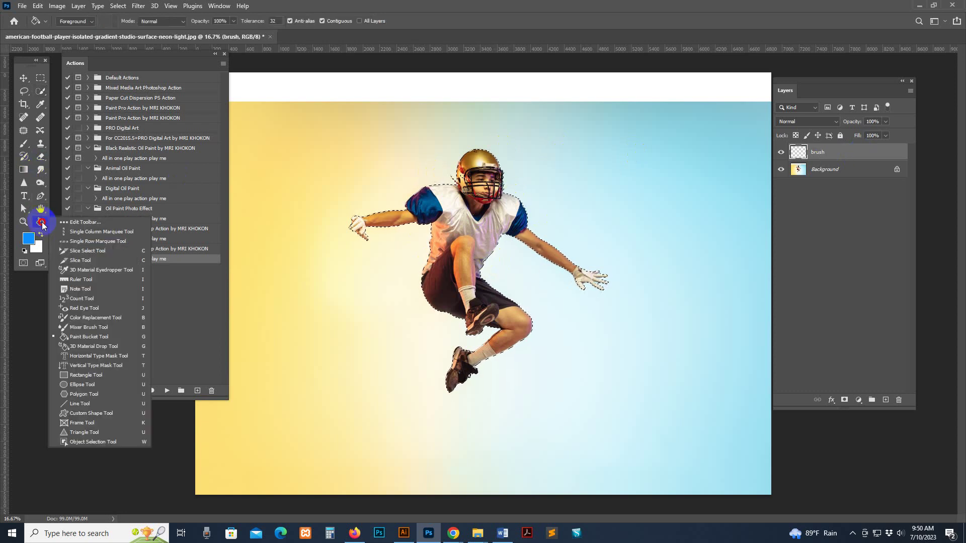
left_click(87, 340)
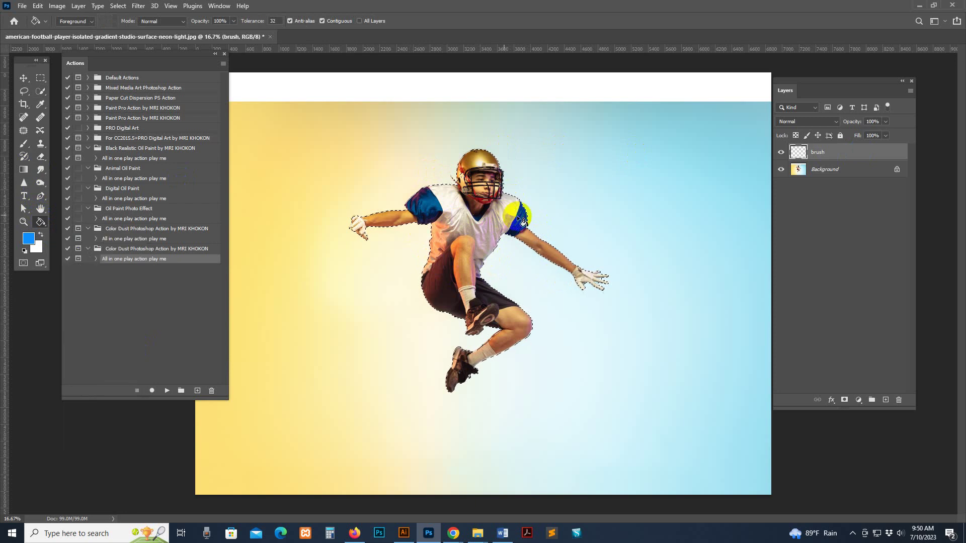
key("ctrl+z")
left_click(868, 152)
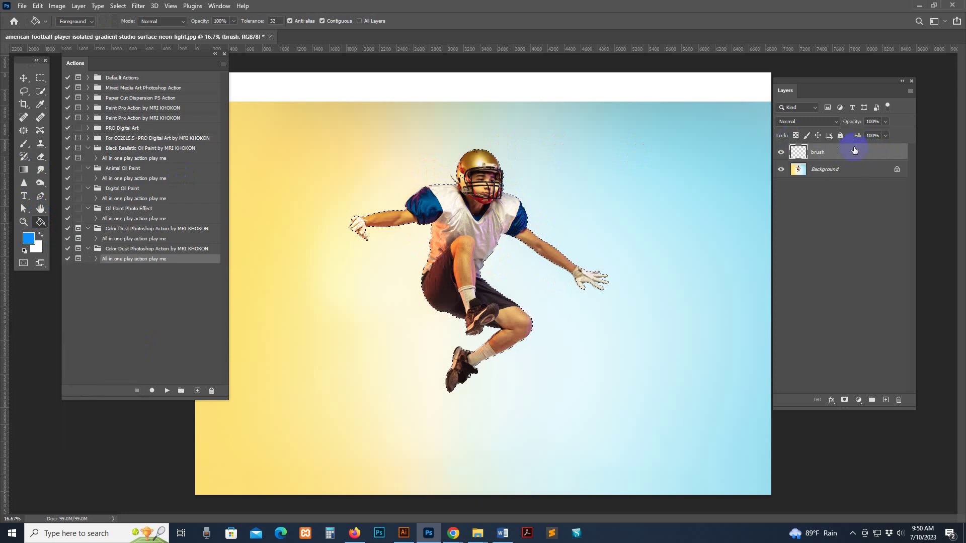
left_click(535, 234)
left_click(477, 237)
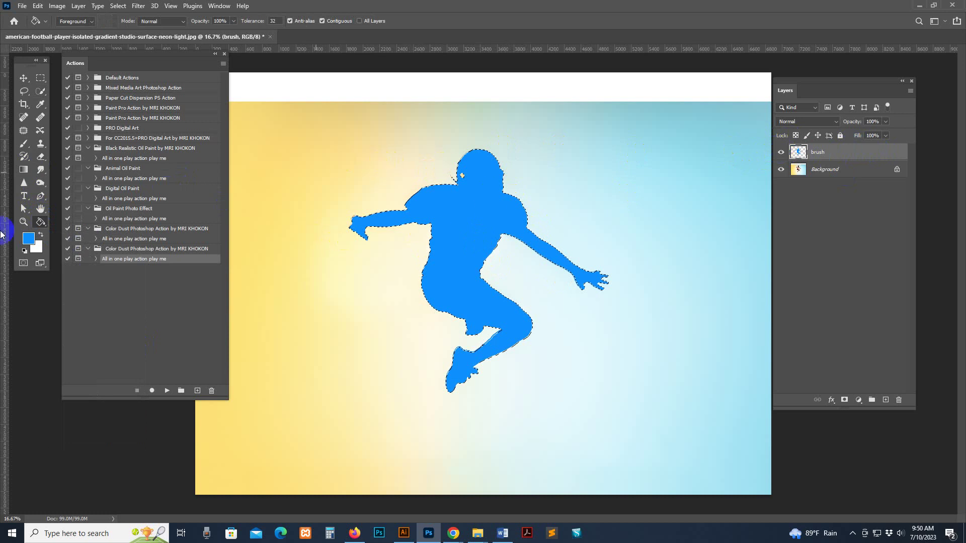
Step: Check the foreground color, and compare the filled silhouette with the player by toggling the brush layer's visibility
left_click(28, 238)
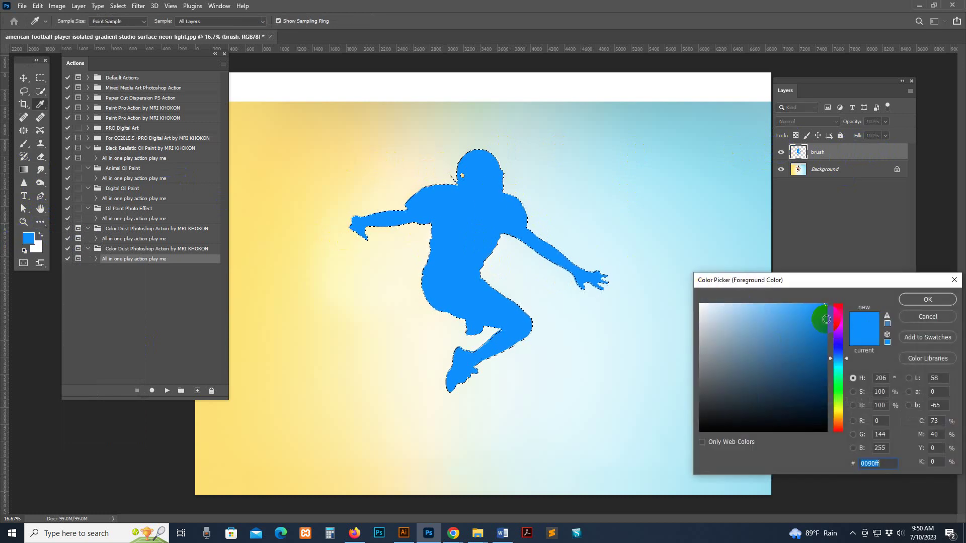
left_click(919, 299)
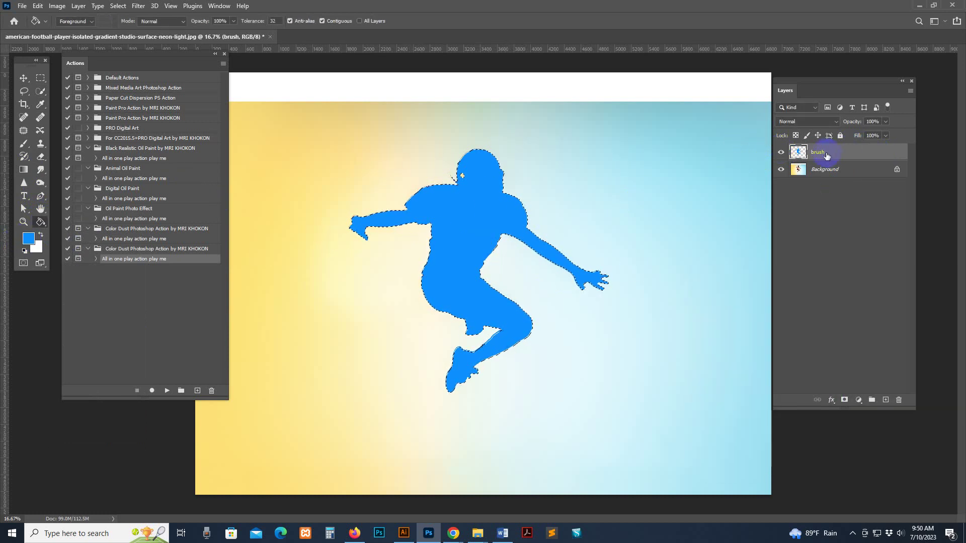
left_click(783, 154)
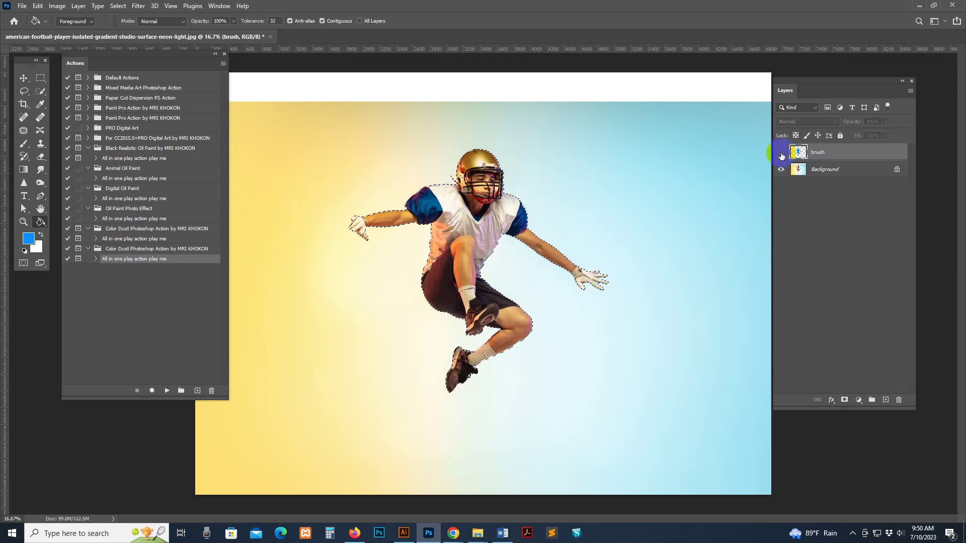
left_click(782, 154)
left_click(781, 155)
left_click(781, 155)
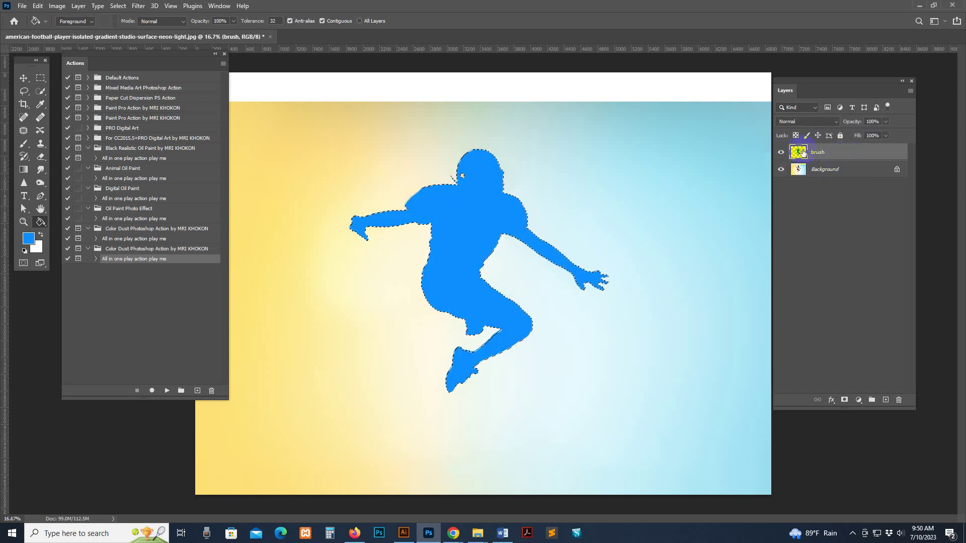
key("ctrl+plus")
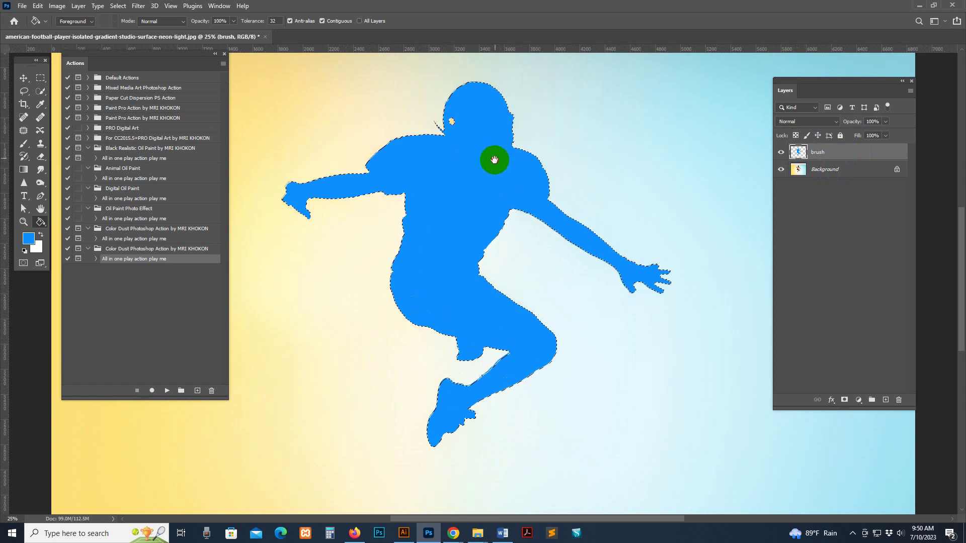
scroll(494, 158, "up", 3)
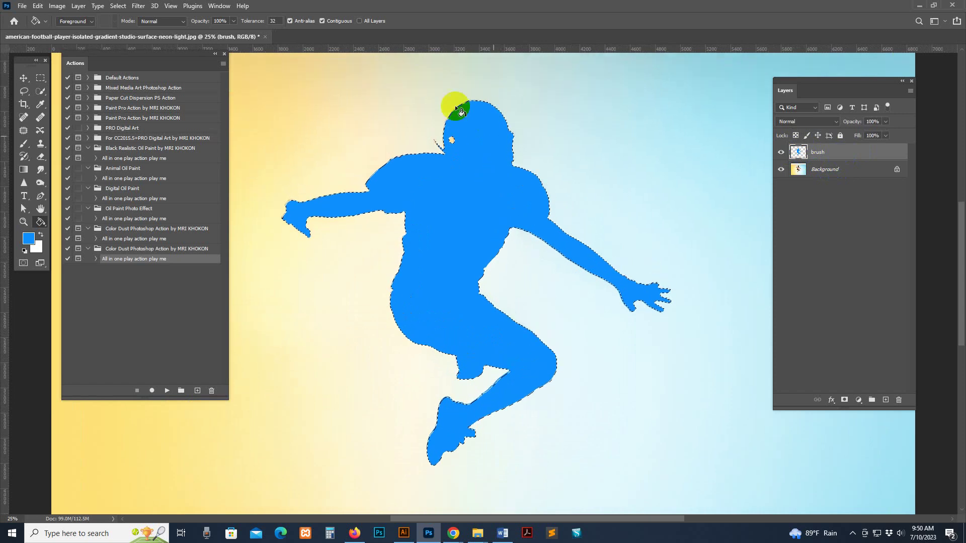
Step: Switch to the Move tool and deselect the football player
left_click(23, 78)
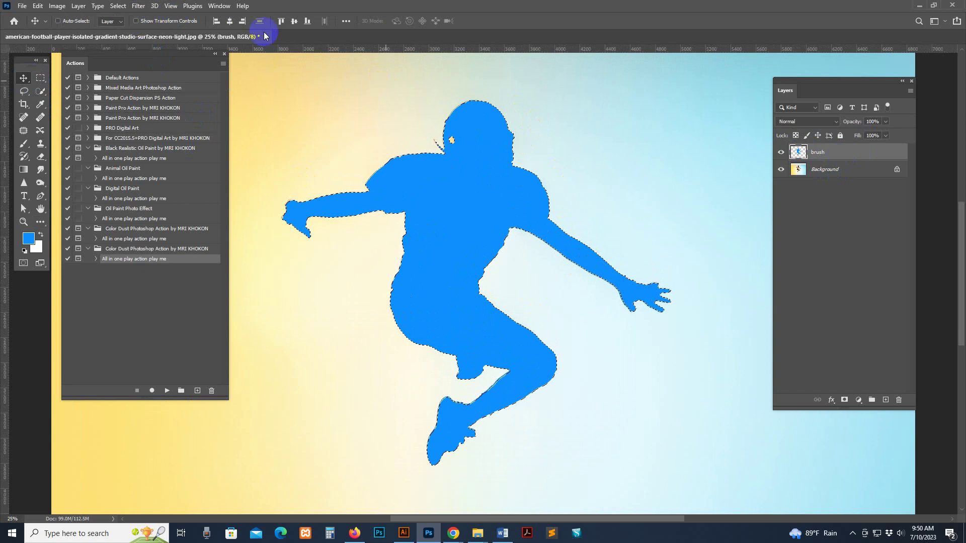
left_click(119, 7)
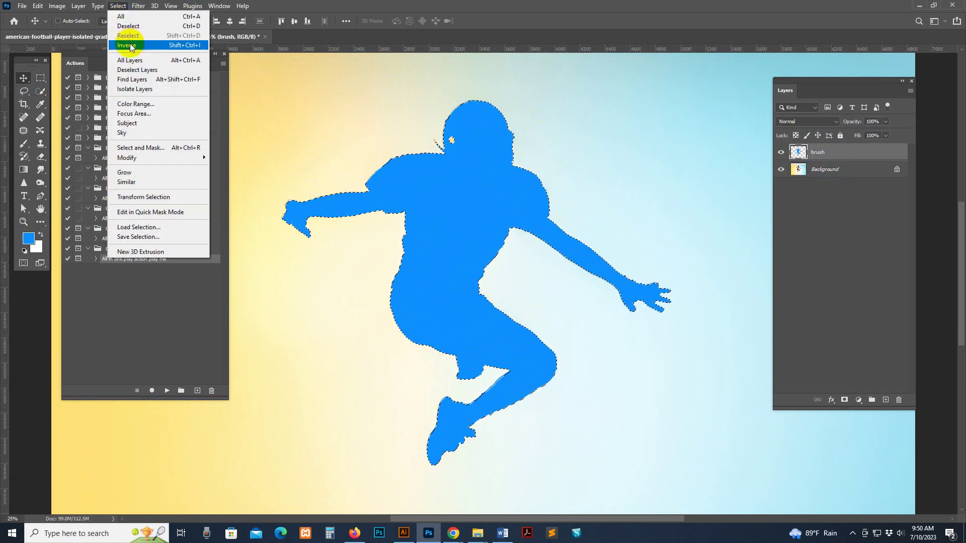
left_click(138, 28)
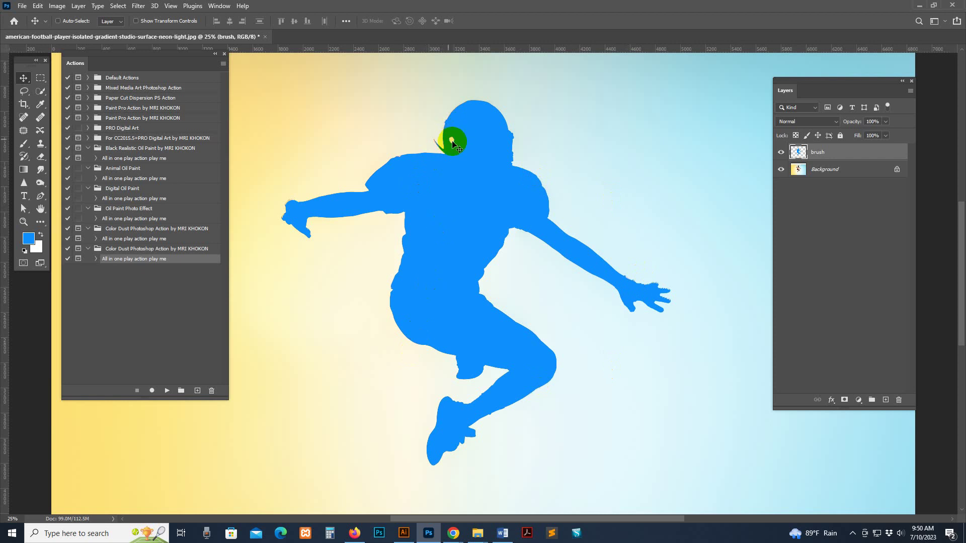
Step: Activate the Brush tool, make the brush layer visible, and run the Color Dust action to completion
left_click(24, 143)
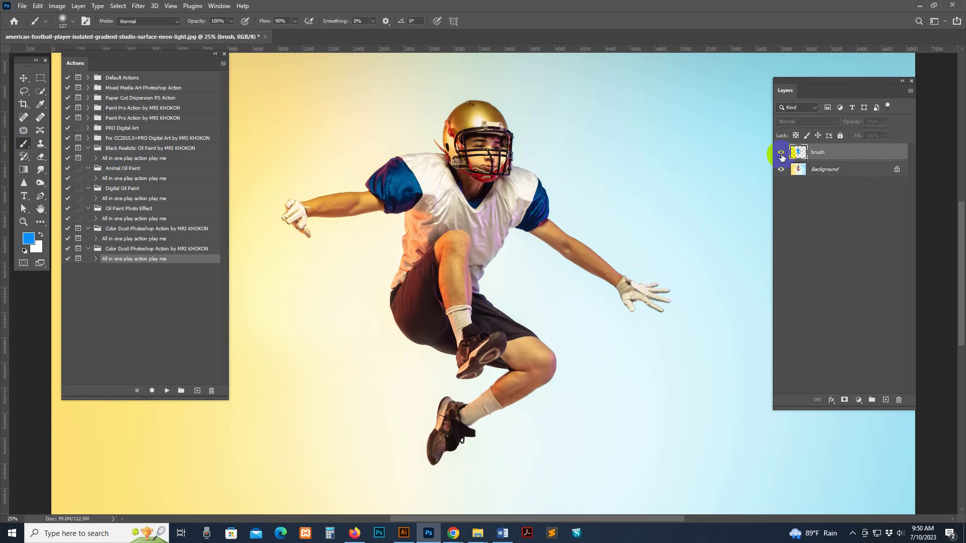
left_click(781, 153)
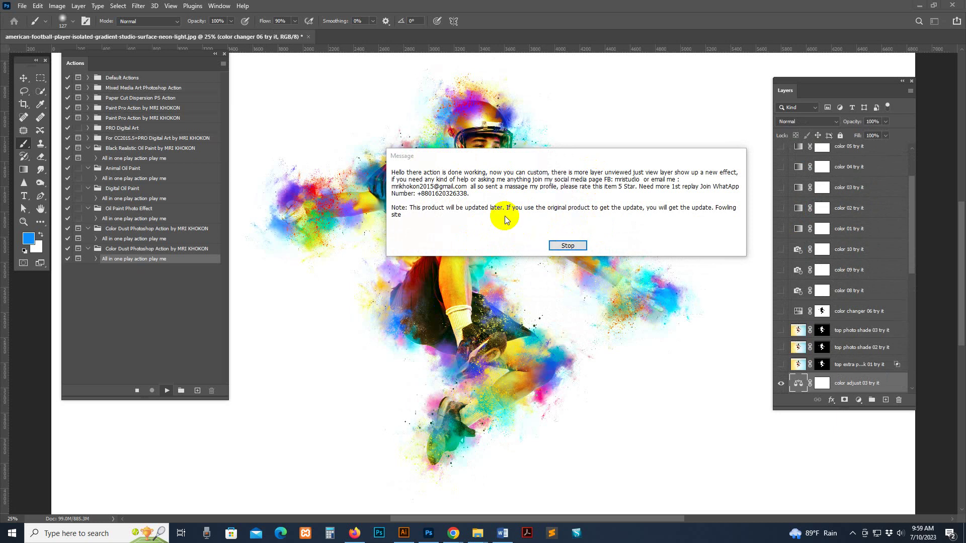
left_click(584, 245)
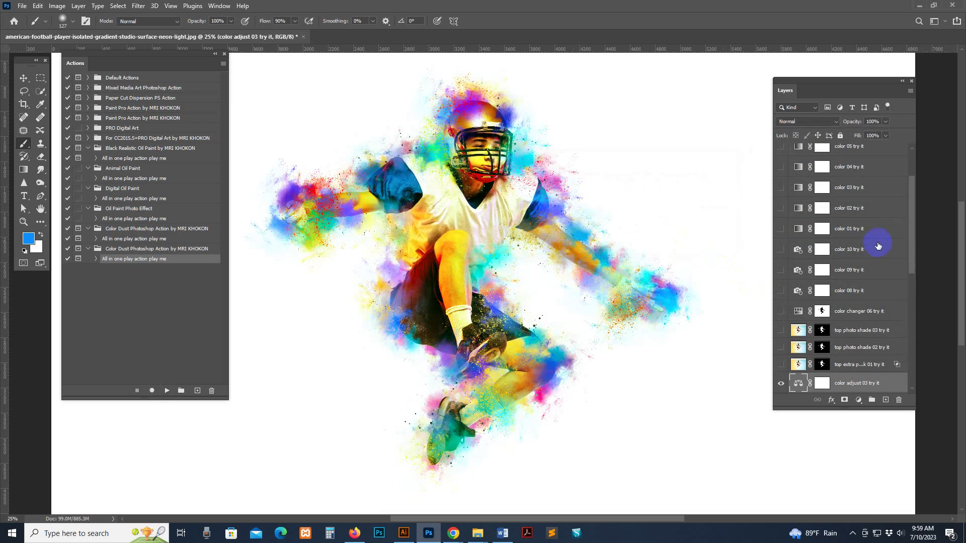
Step: Enlarge the Layers panel and preview the color adjust 03 layer's effect by hiding and showing it
scroll(855, 312, "down", 2)
left_click_drag(773, 410, 765, 458)
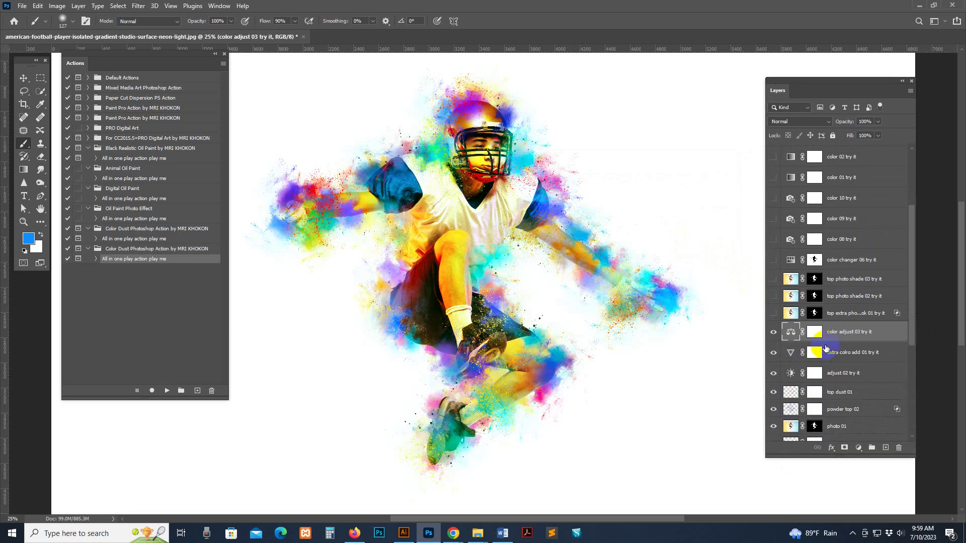
scroll(858, 335, "down", 3)
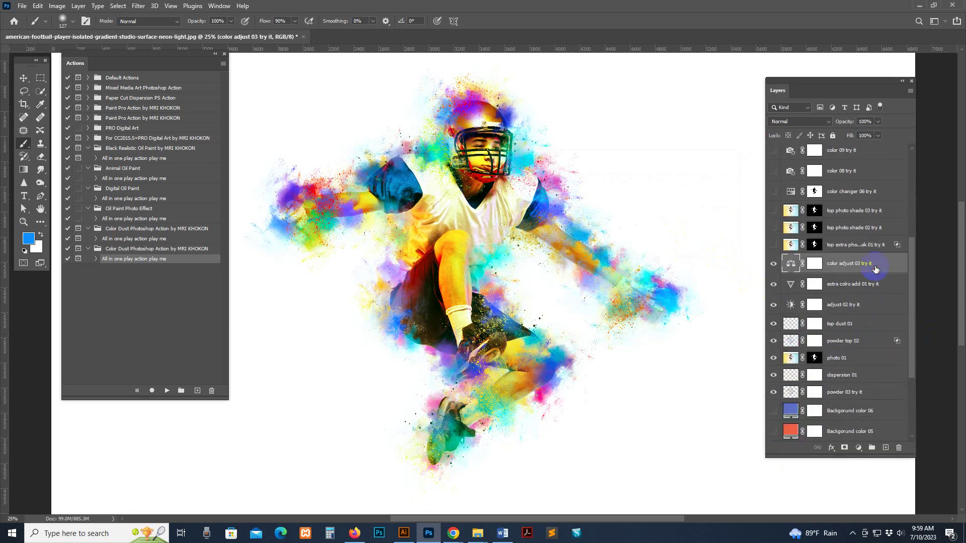
left_click(774, 264)
left_click(774, 264)
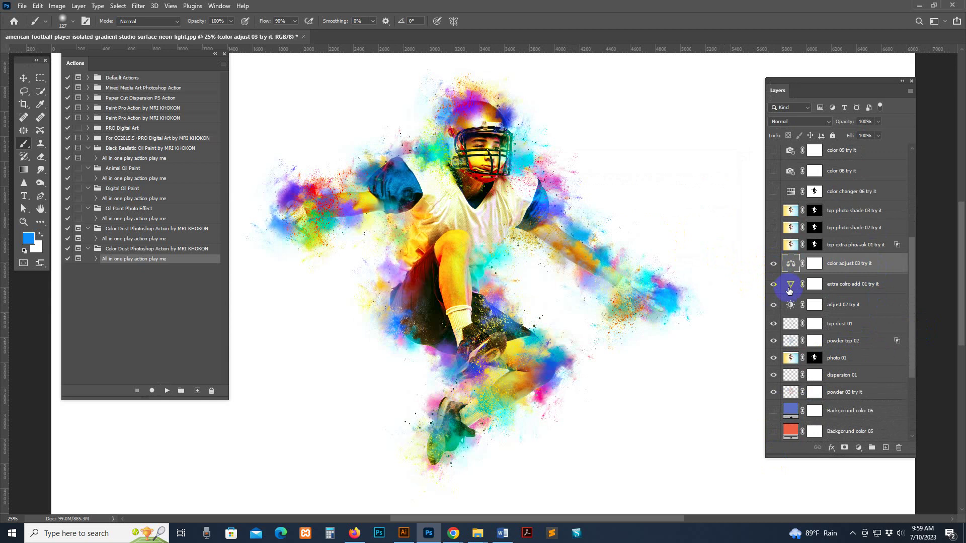
Step: Compare the artwork with and without the player by toggling the photo 01 layer's visibility
left_click(881, 286)
scroll(871, 308, "down", 3)
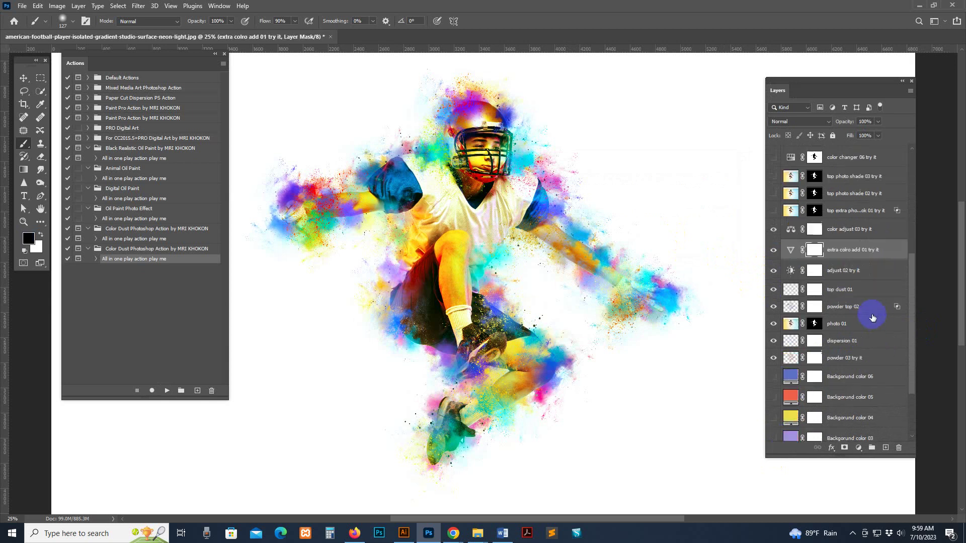
left_click(778, 311)
left_click(774, 310)
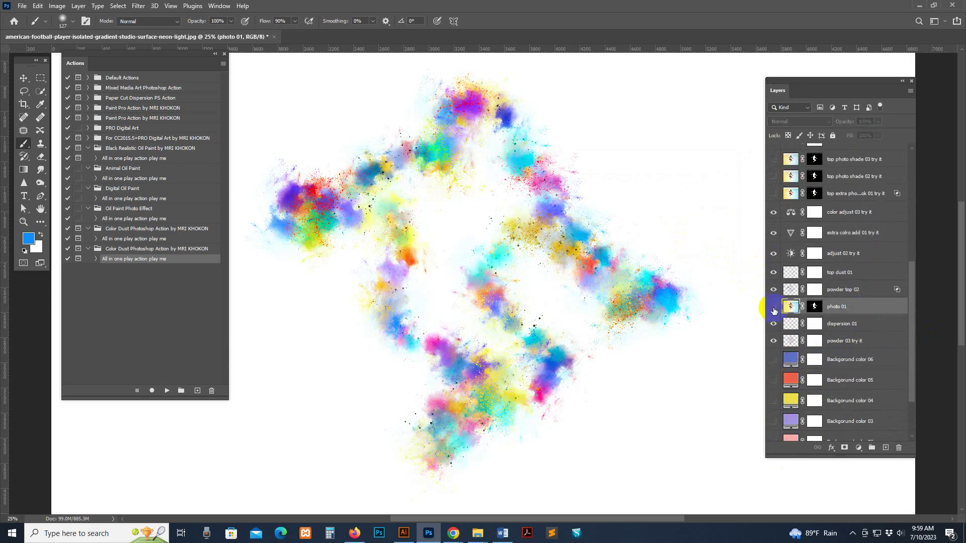
left_click(774, 308)
Step: Preview the top extra photo look 01 layer over the player with the Move tool active, leaving the layer hidden
left_click(790, 196)
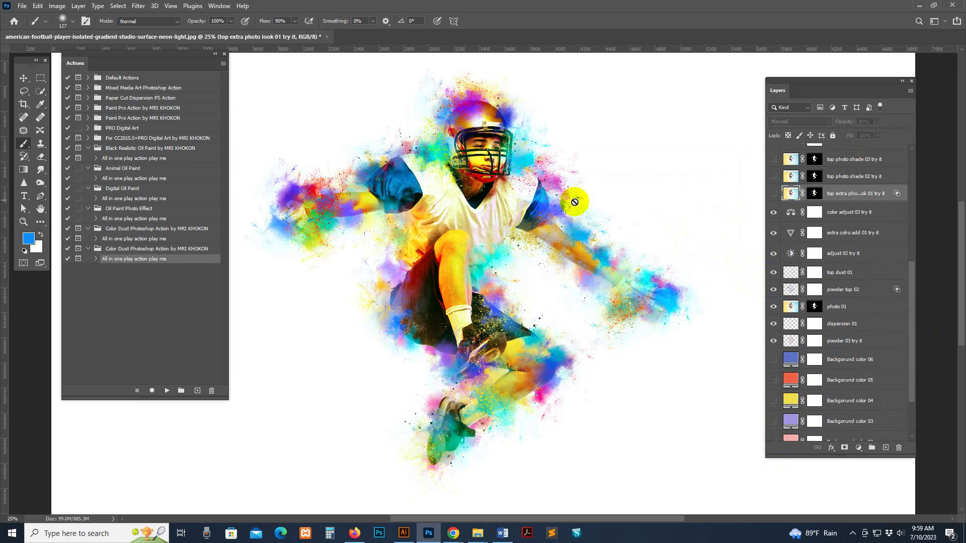
left_click(24, 78)
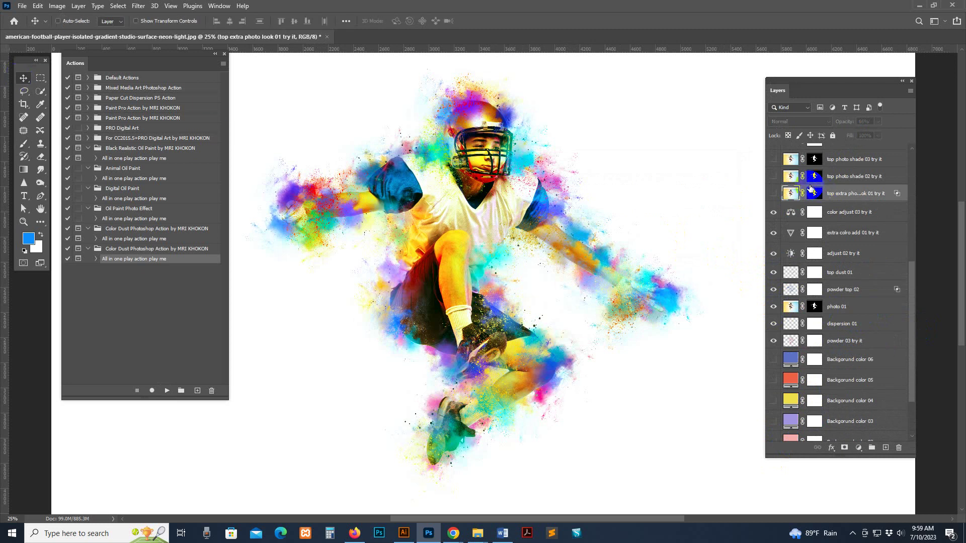
left_click(774, 196)
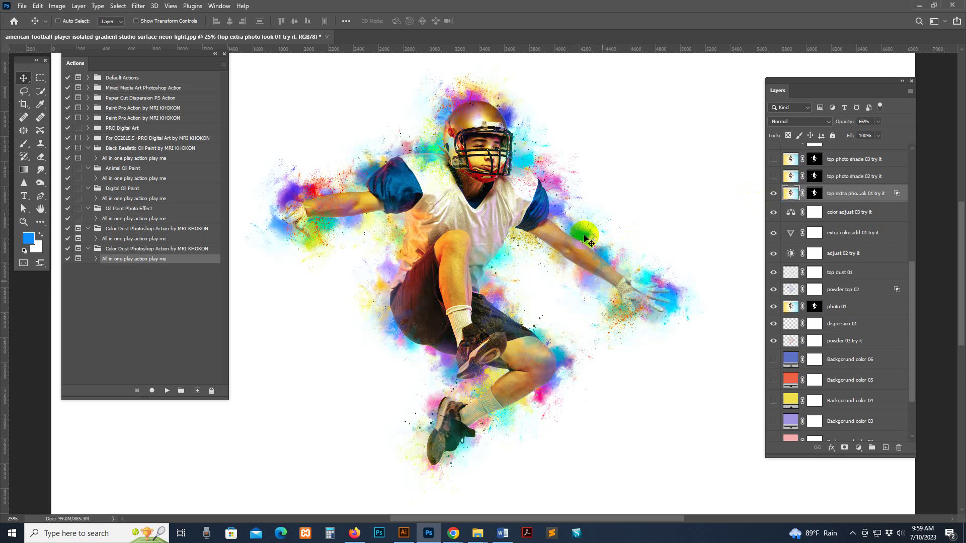
left_click(774, 194)
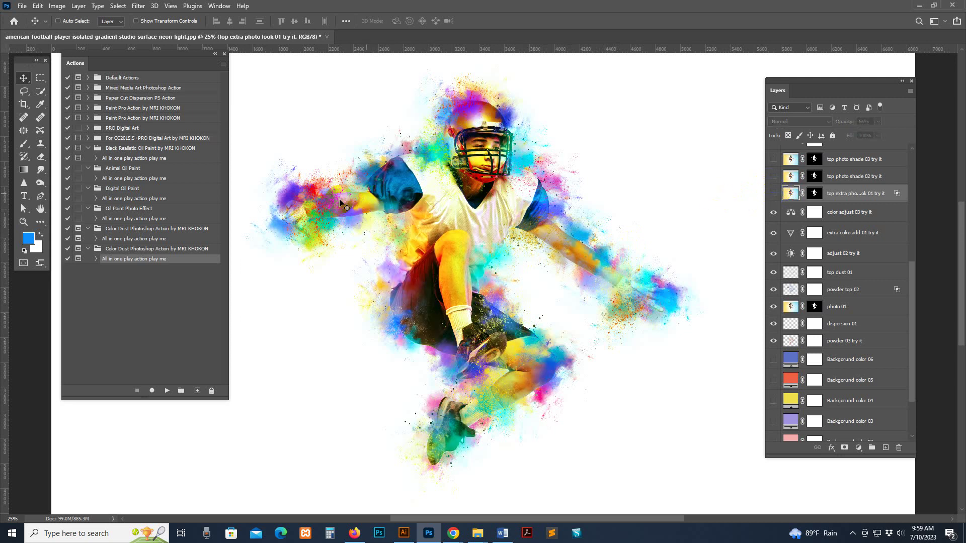
left_click(773, 195)
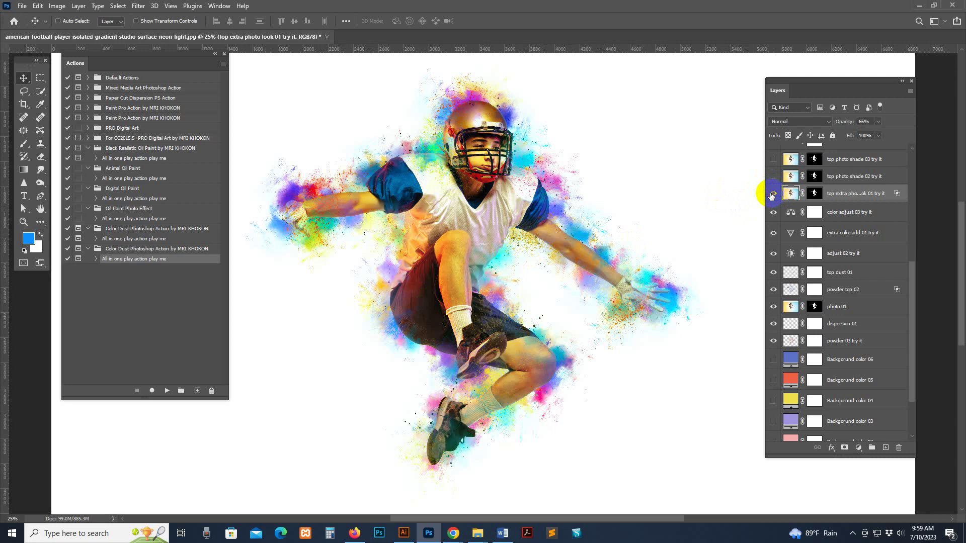
left_click(772, 196)
Step: Preview the top photo shade 02 and top photo shade 03 layers one at a time, hiding each again
left_click(774, 178)
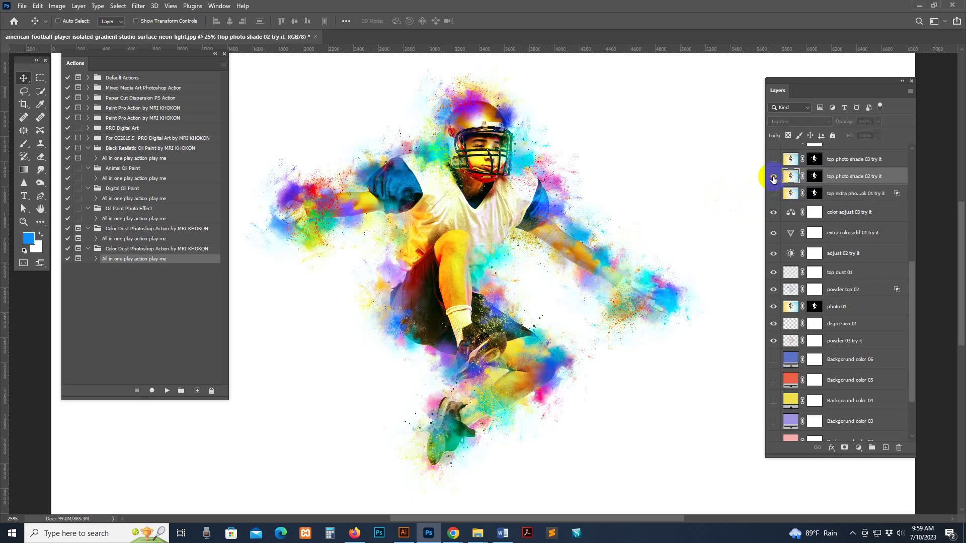
left_click(774, 177)
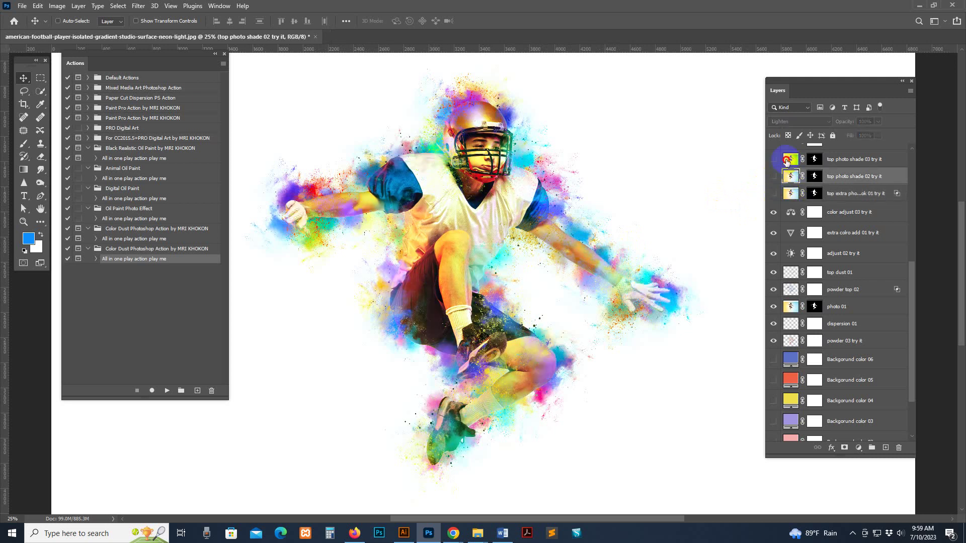
left_click(774, 160)
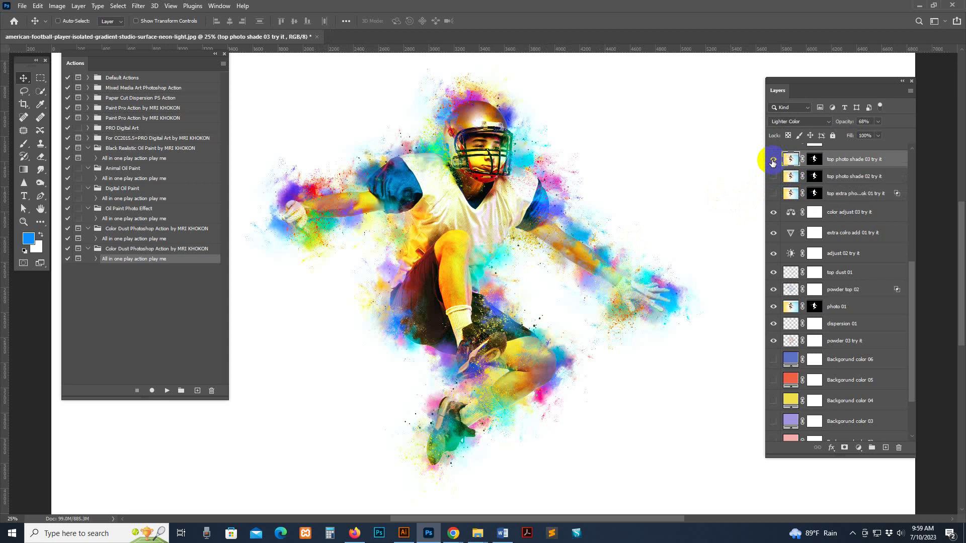
left_click(773, 160)
Step: Show the color changer 06 layer and compare the dust colors with and without it
scroll(780, 176, "up", 2)
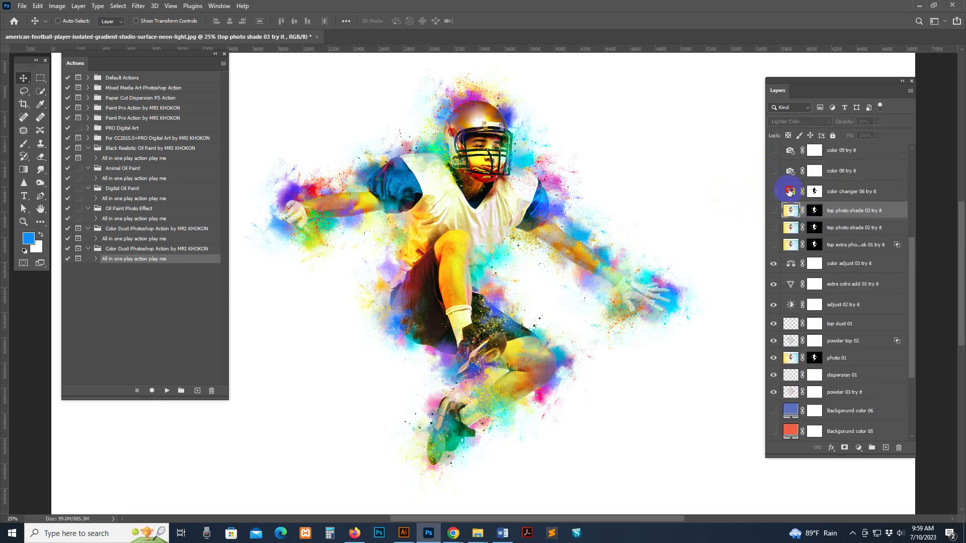
left_click(789, 191)
left_click(774, 191)
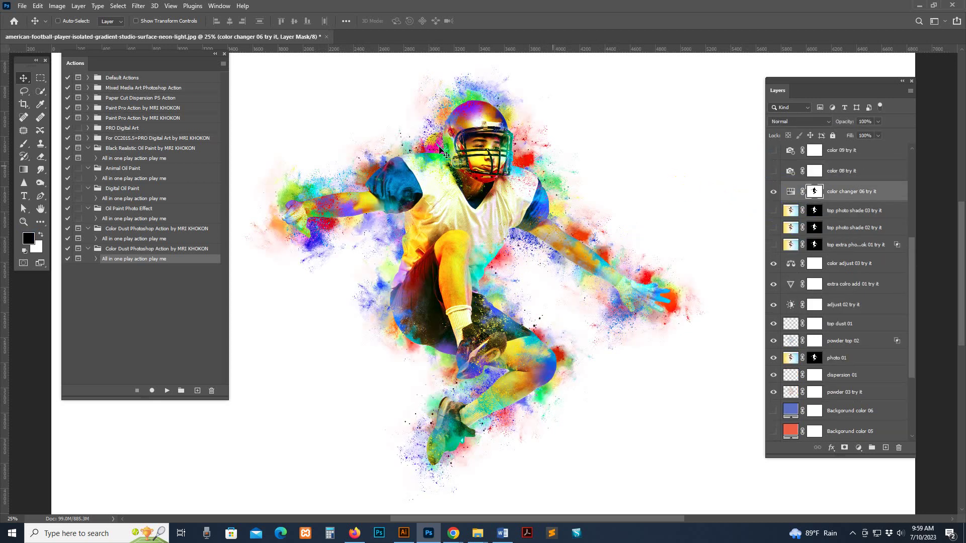
left_click(773, 191)
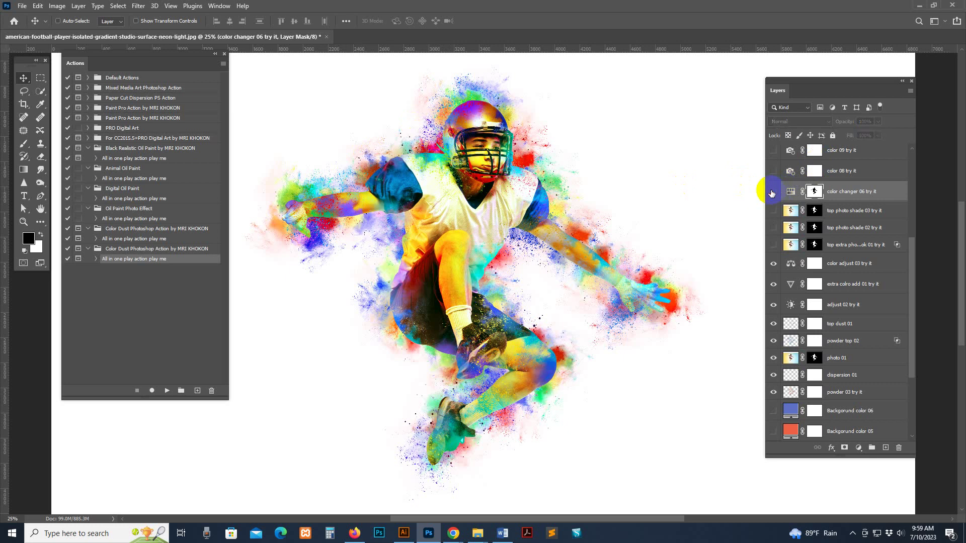
left_click(773, 192)
Step: Set the color changer 06 layer's Hue to about -175, and hide the layer
left_click(793, 192)
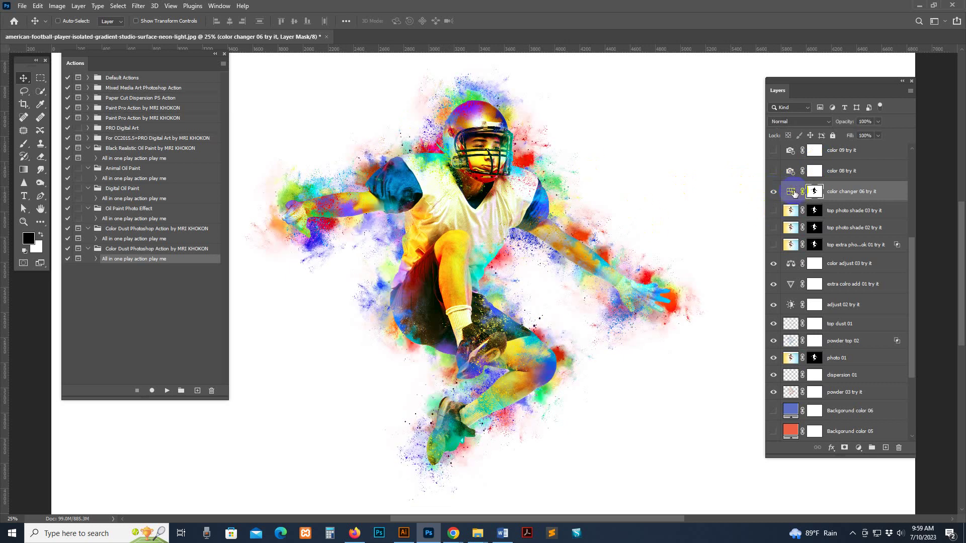
double_click(793, 192)
left_click_drag(674, 373, 627, 375)
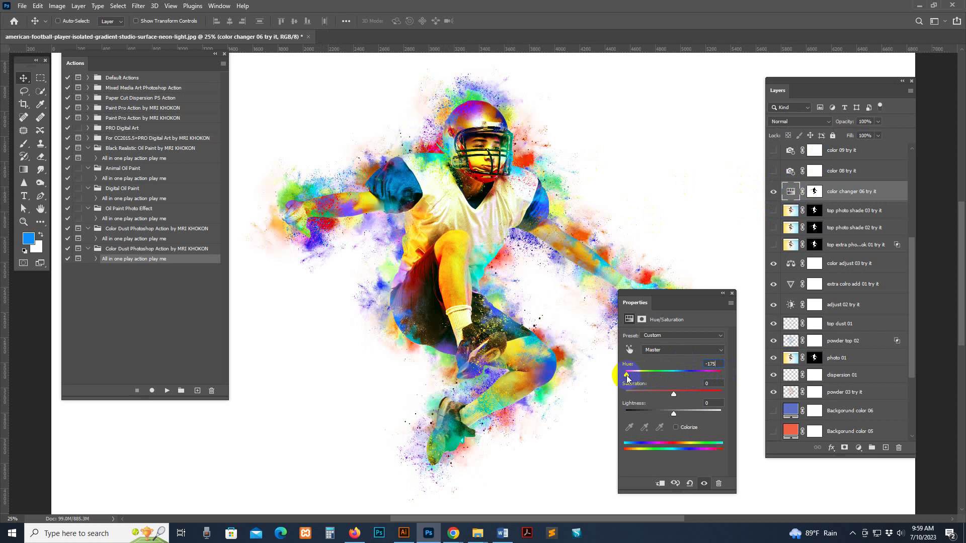
left_click(732, 293)
left_click(774, 192)
Step: Preview the color 08, color 09 and color 10 photo filter layers one at a time, hiding each again
left_click(788, 173)
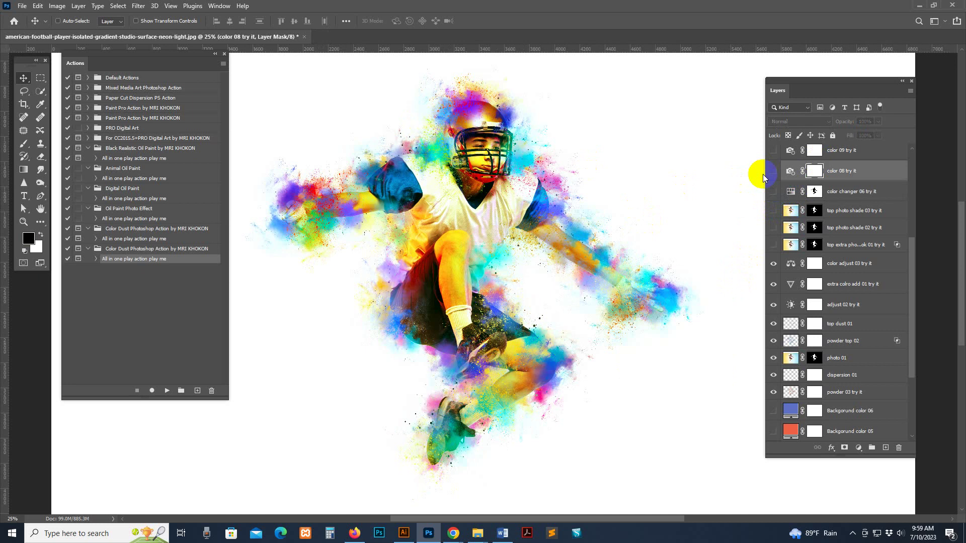
left_click(774, 173)
scroll(791, 259, "up", 2)
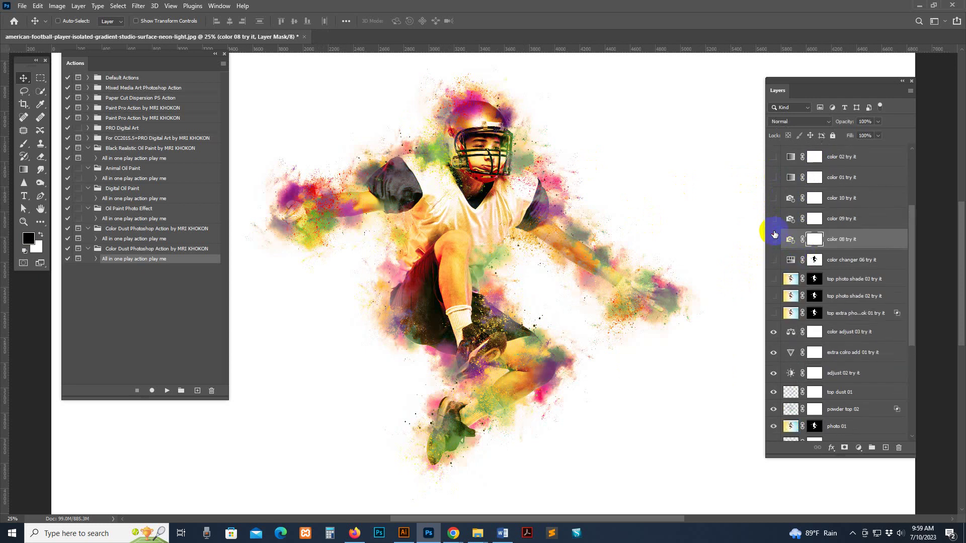
left_click(774, 239)
left_click(774, 219)
left_click(774, 219)
left_click(789, 199)
left_click(774, 198)
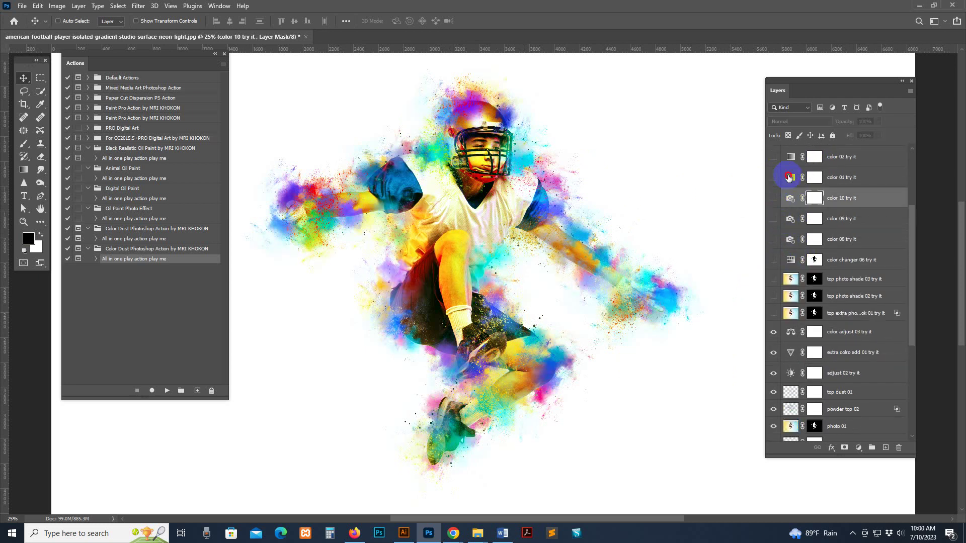
Step: Preview the color 01 gradient layer on the artwork, check color 10 again, and leave both layers hidden
left_click(789, 177)
left_click(773, 178)
left_click(774, 205)
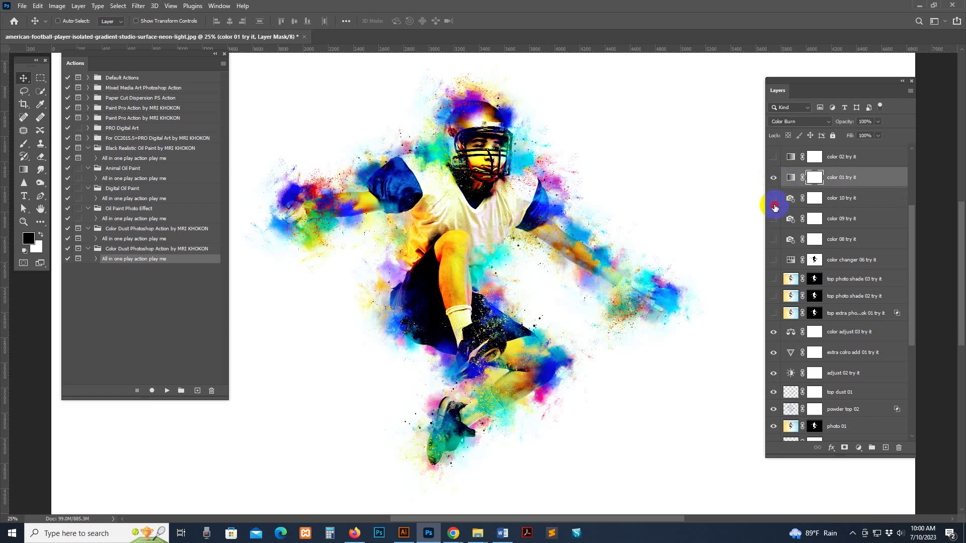
left_click(786, 200)
left_click(774, 199)
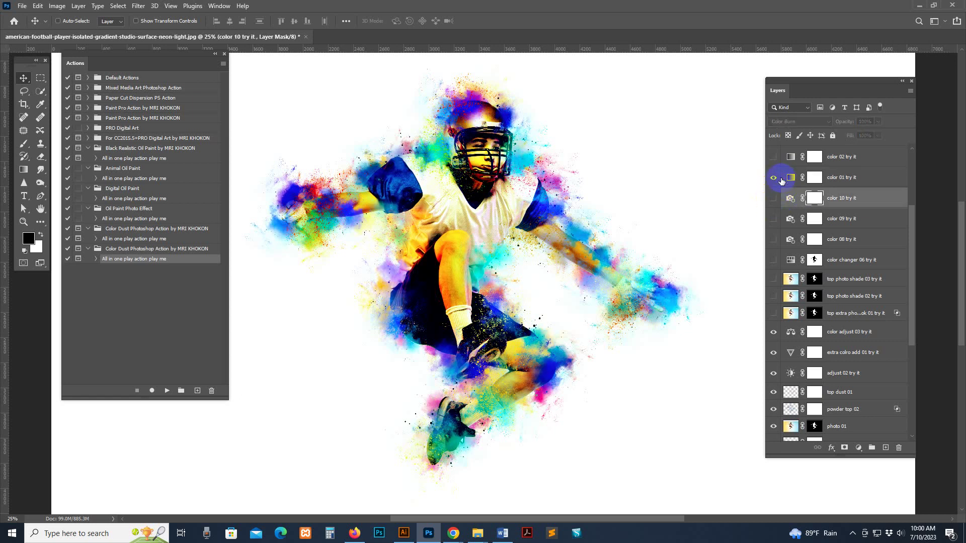
left_click(786, 181)
left_click(774, 179)
Step: Preview the color 02, color 03 and color 04 gradient layers one at a time, hiding each again
left_click(787, 159)
scroll(778, 225, "up", 2)
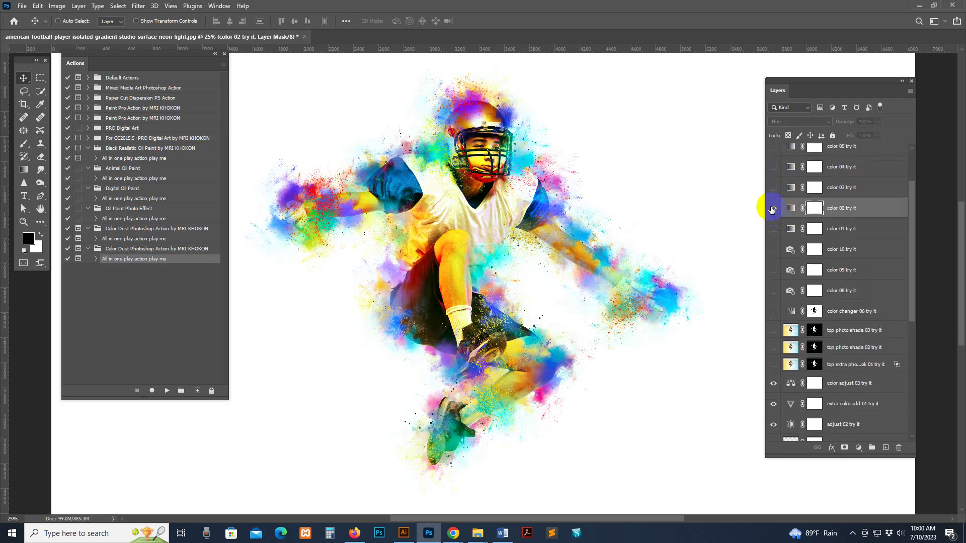
left_click(773, 208)
left_click(788, 189)
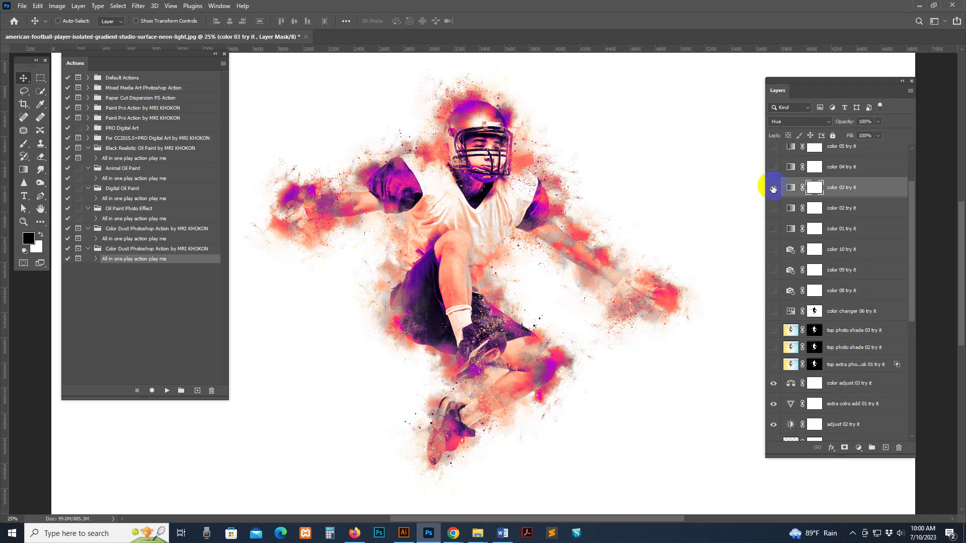
left_click(773, 189)
left_click(773, 168)
left_click(786, 169)
left_click(774, 168)
Step: Show the blue Background color 06 layer behind the player
scroll(803, 327, "down", 5)
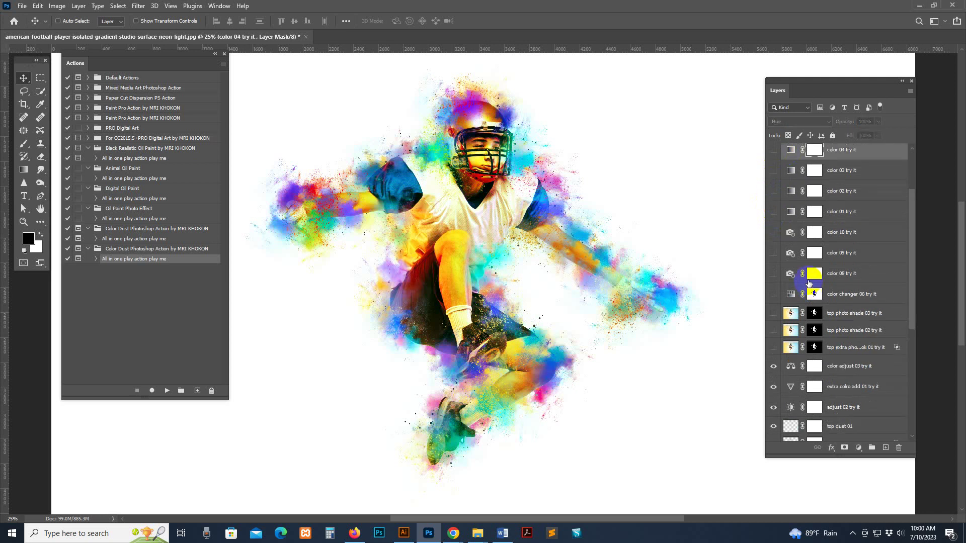
scroll(803, 335, "down", 3)
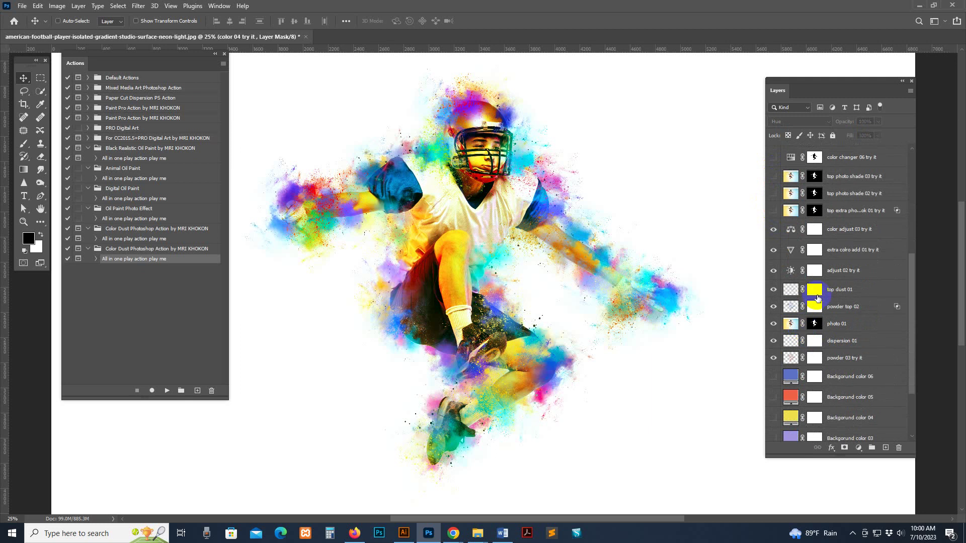
scroll(839, 326, "down", 3)
left_click(847, 310)
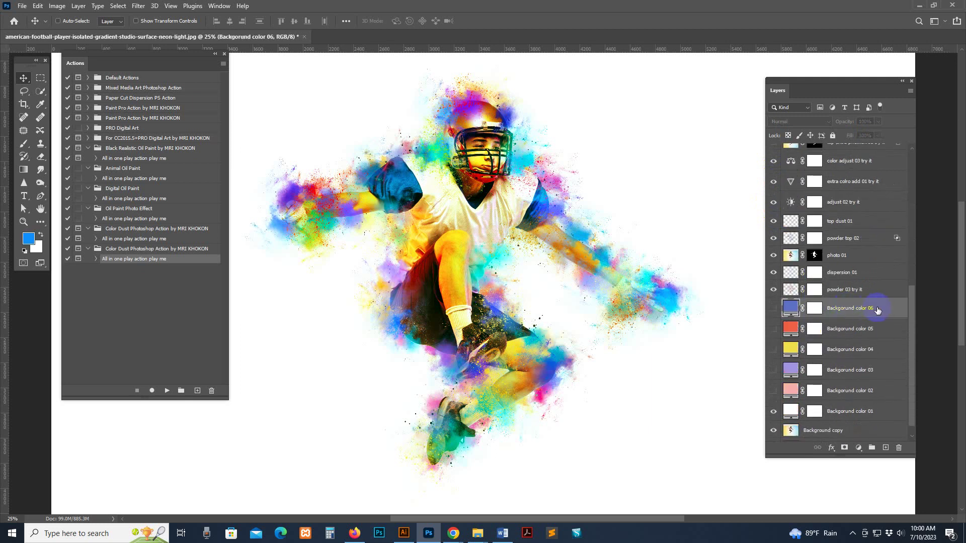
left_click(773, 309)
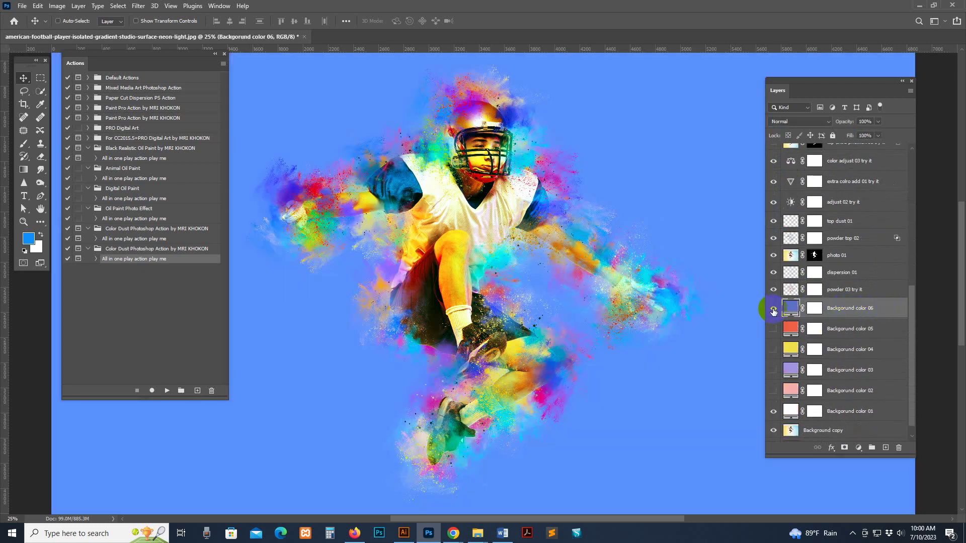
Step: Hide Background color 06 and preview the Background color 05 and Background color 04 layers one at a time, hiding each again
left_click(774, 309)
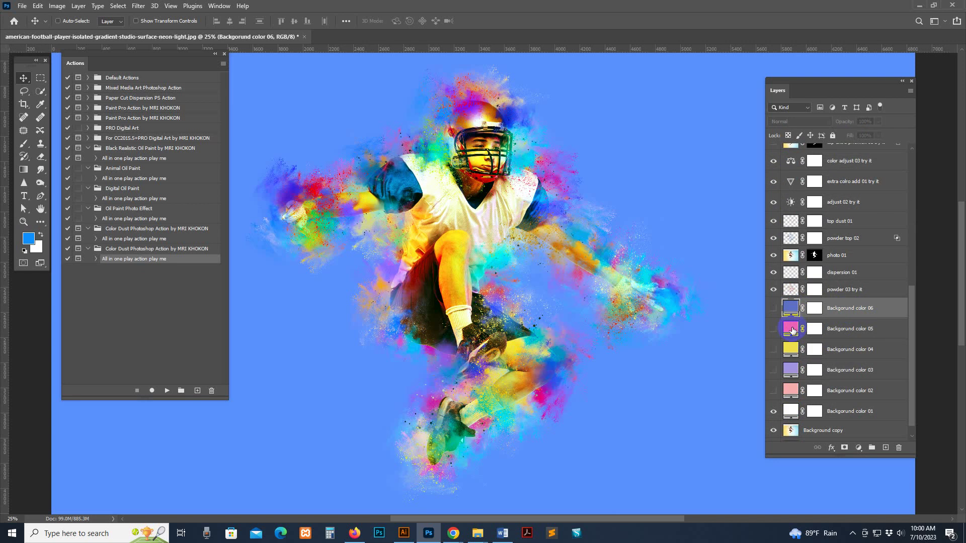
left_click(791, 329)
left_click(774, 329)
left_click(774, 329)
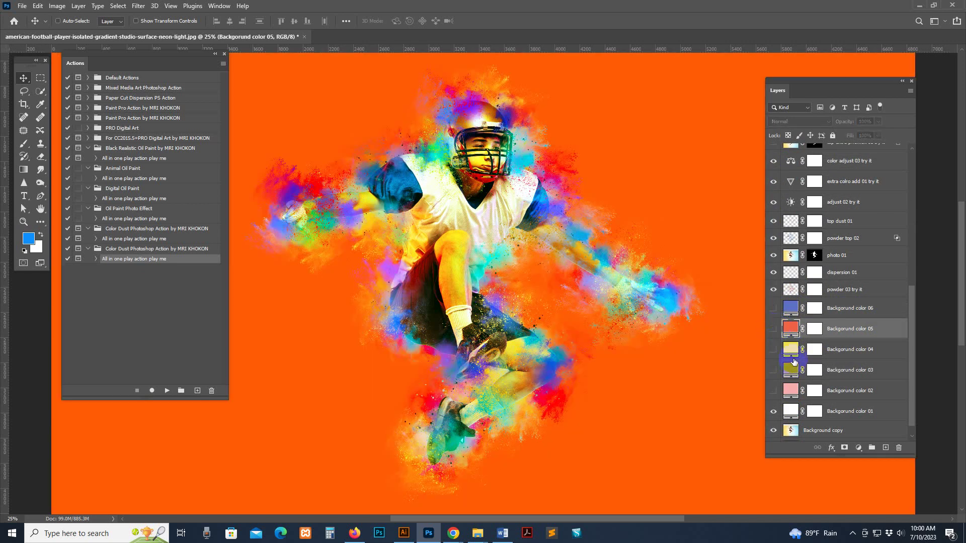
left_click(791, 350)
left_click(772, 350)
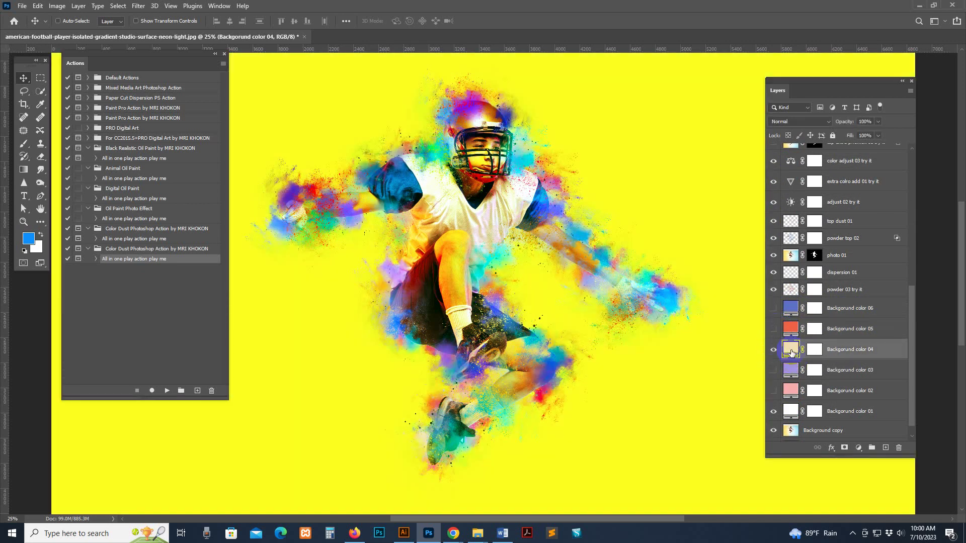
left_click(774, 349)
Step: Show the Background color 03 layer and change its solid fill to pale pink f3d2dd
left_click(791, 370)
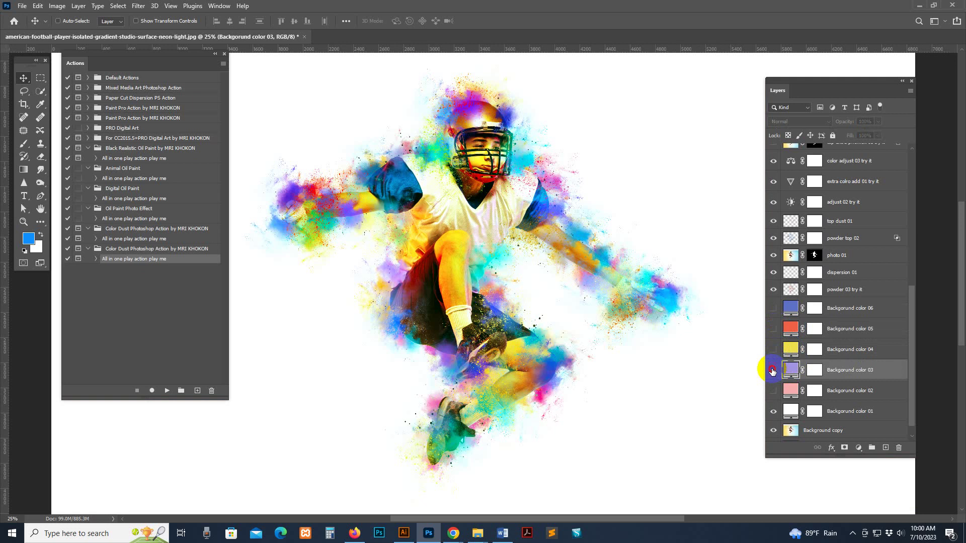
left_click(774, 370)
double_click(793, 372)
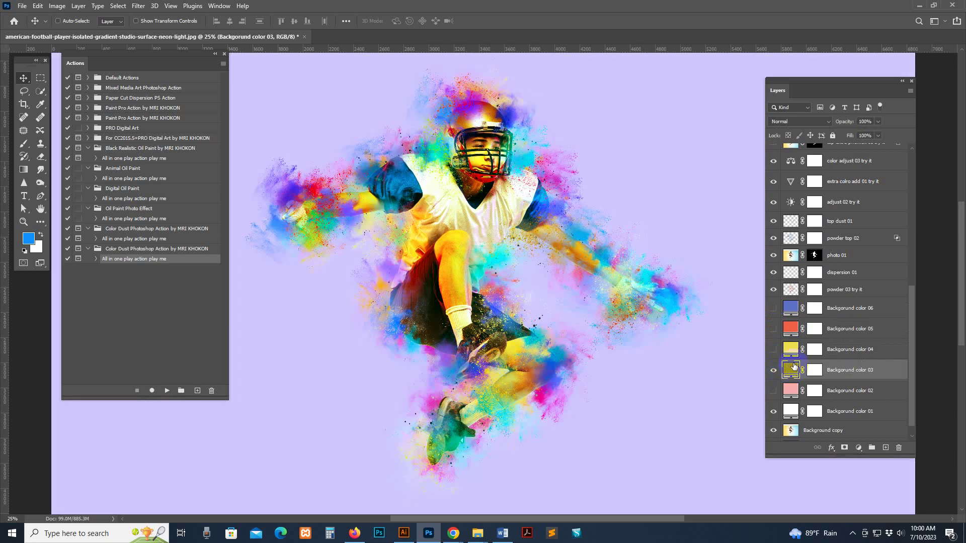
mouse_move(770, 313)
left_mouse_down()
mouse_move(715, 313)
mouse_move(710, 380)
mouse_move(752, 328)
mouse_move(705, 325)
mouse_move(839, 312)
left_mouse_up()
left_click(838, 312)
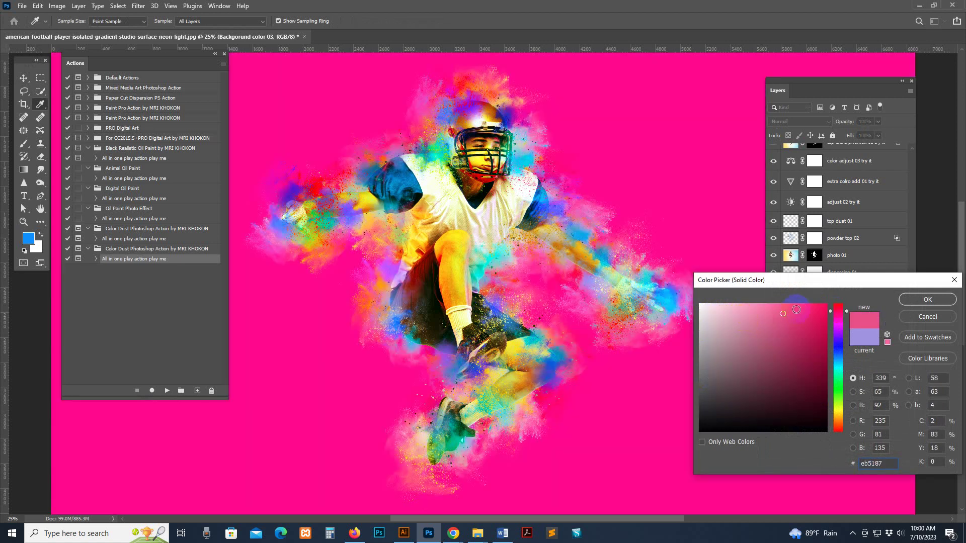
left_click_drag(720, 322, 716, 307)
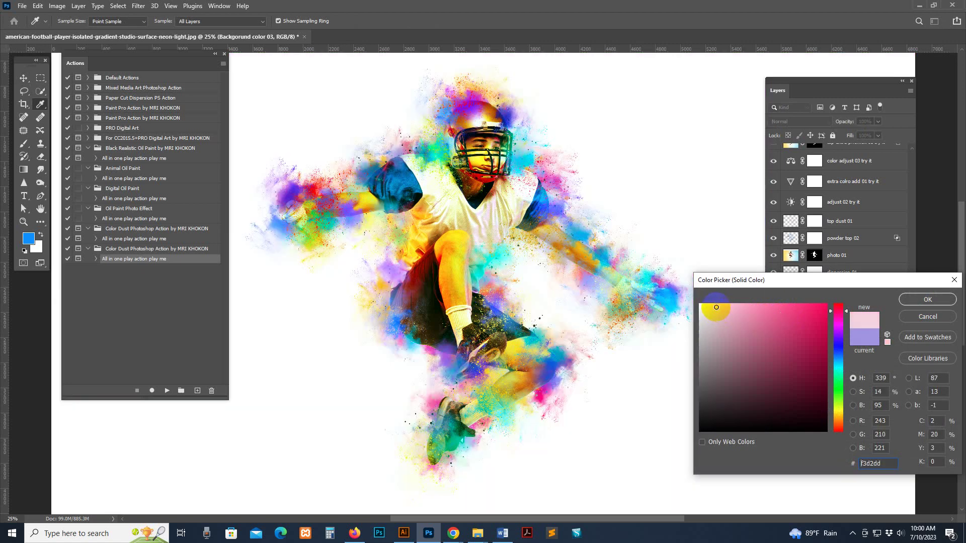
left_click(919, 298)
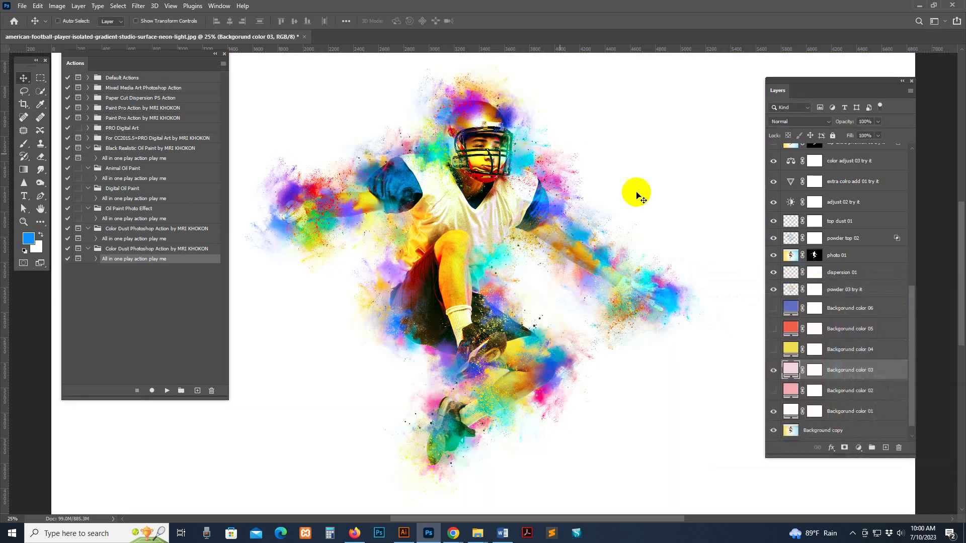
Step: Show the top extra photo look 01 layer, target its mask, and ready a soft black brush at size 400
scroll(822, 279, "up", 2)
scroll(822, 279, "up", 3)
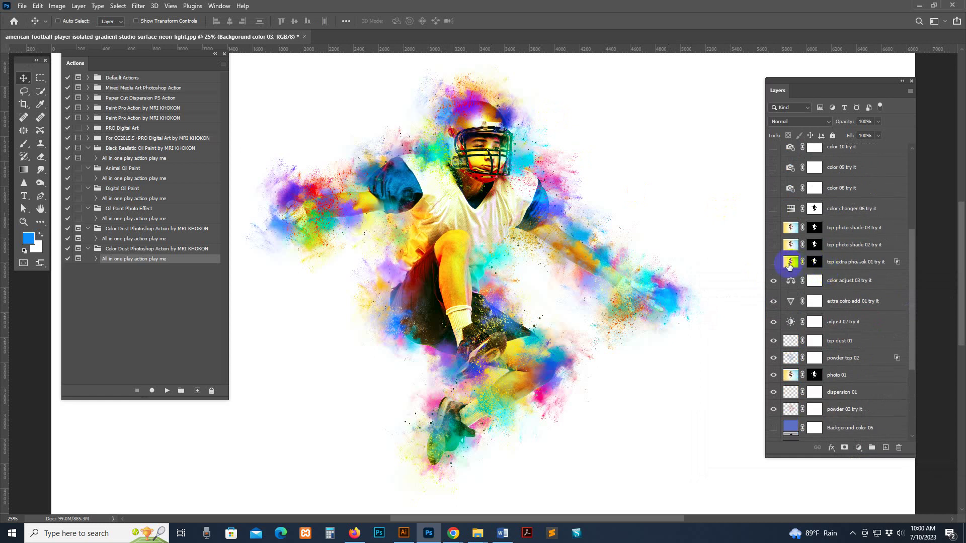
left_click(775, 264)
left_click(815, 262)
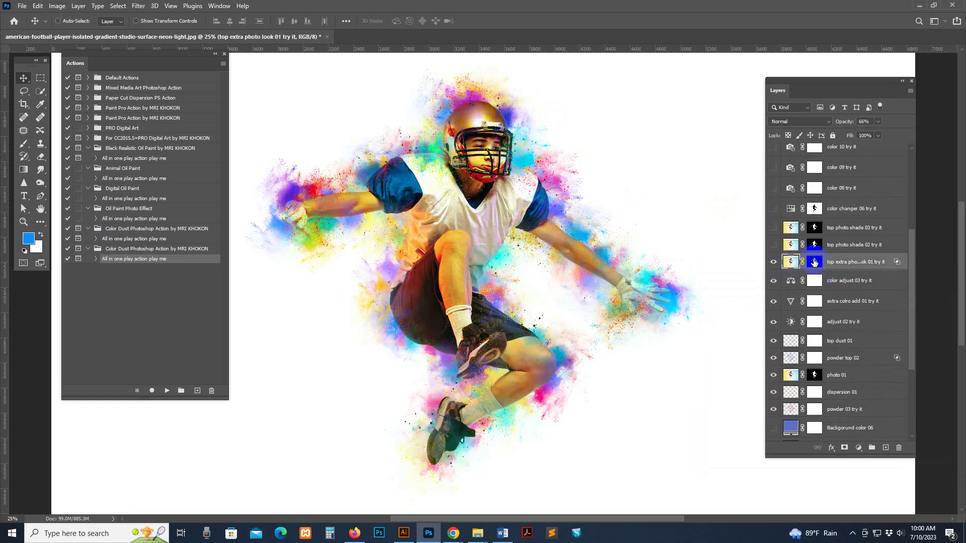
left_click(24, 144)
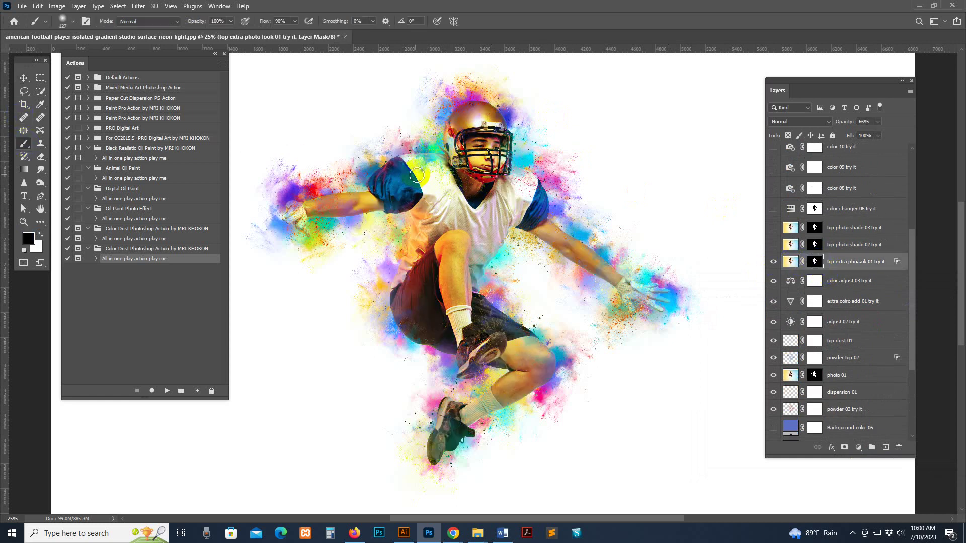
left_click(73, 21)
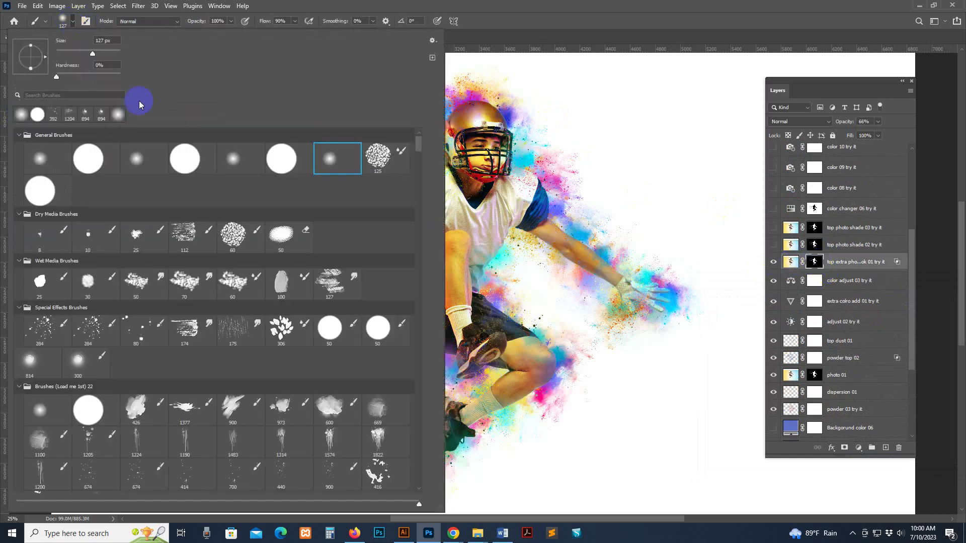
left_click(577, 14)
key("bracketright")
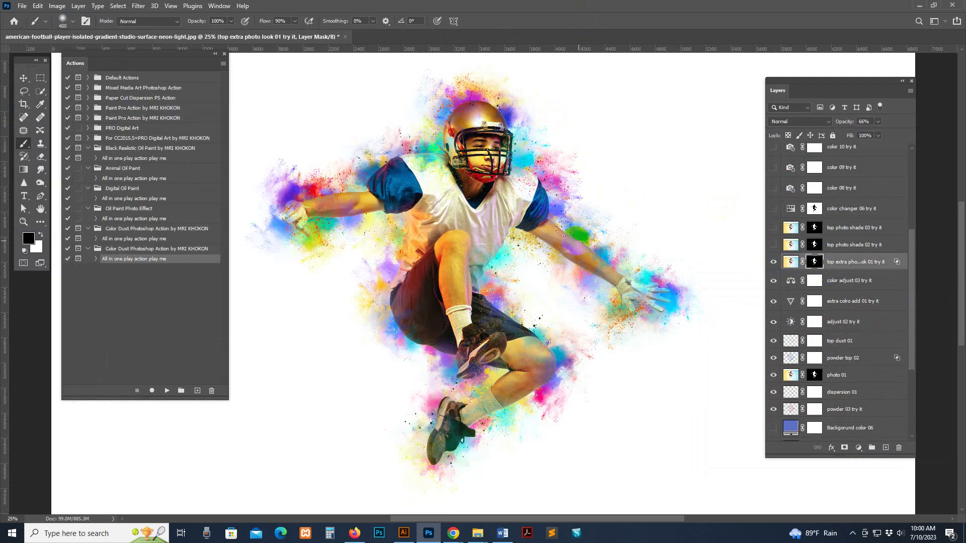
Step: Paint black on the layer mask over the player's forearms, shorts and lower leg to blend the color dust back in
mouse_move(568, 253)
left_mouse_down()
mouse_move(552, 197)
mouse_move(560, 209)
left_mouse_up()
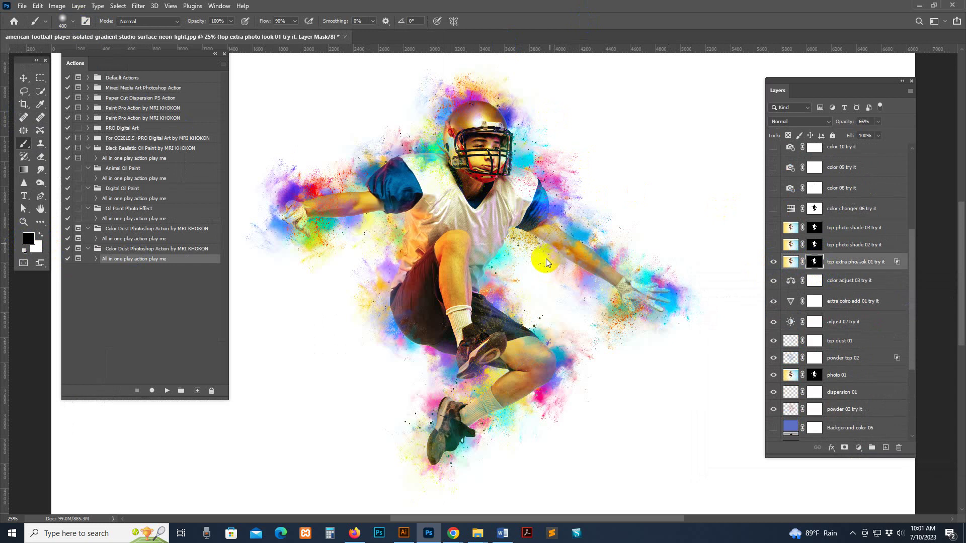
left_click(356, 234)
mouse_move(355, 233)
left_mouse_down()
mouse_move(381, 176)
mouse_move(360, 197)
left_mouse_up()
mouse_move(408, 322)
left_mouse_down()
mouse_move(399, 336)
mouse_move(398, 267)
left_mouse_up()
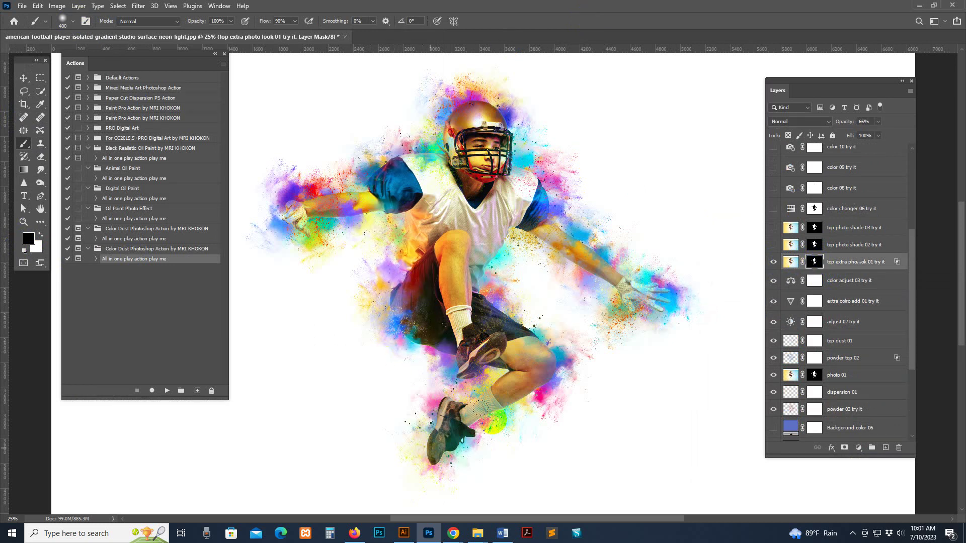
mouse_move(493, 421)
left_mouse_down()
mouse_move(456, 434)
mouse_move(421, 393)
mouse_move(541, 404)
left_mouse_up()
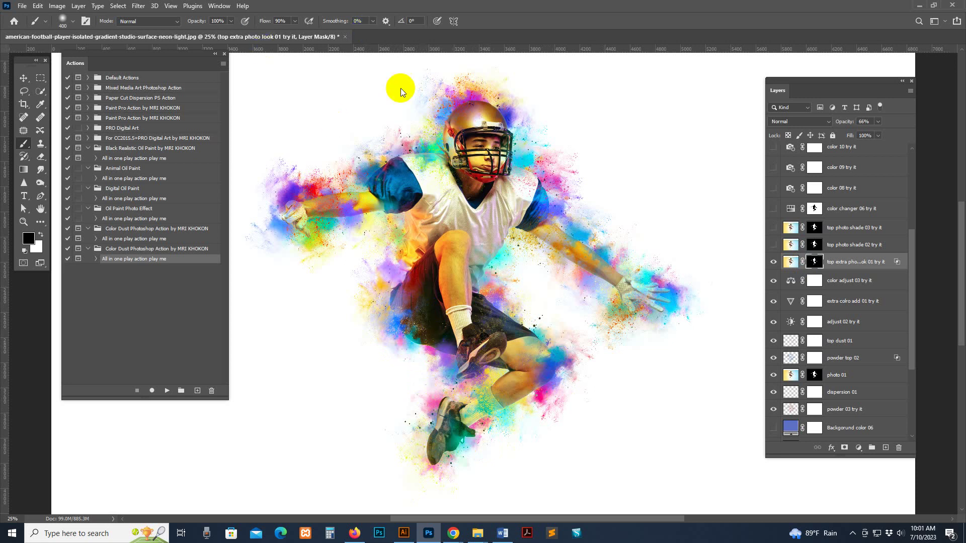
Step: Close the football player document without saving and open the recent image cartoon-lion-wearing-cape-glasses-with-word-lion-it.jpg
left_click(345, 37)
left_click(486, 196)
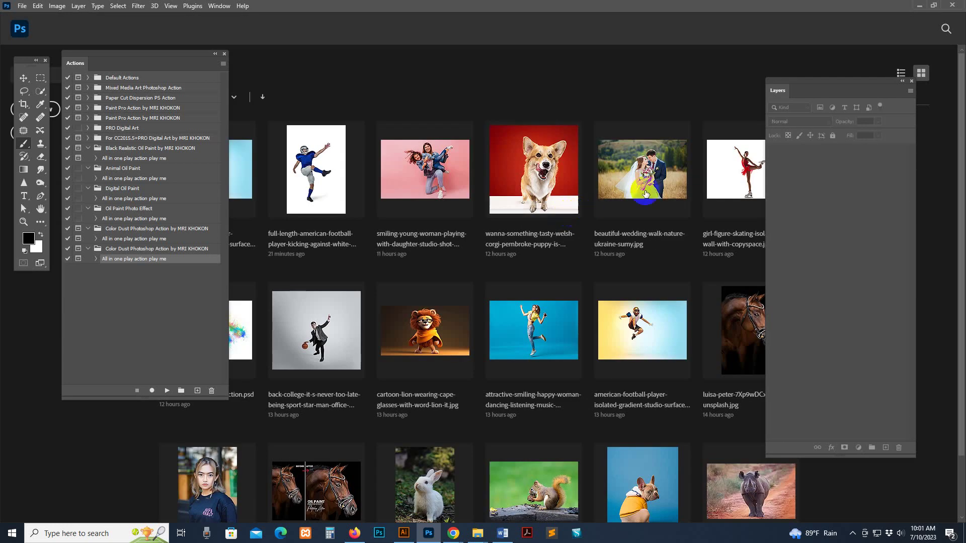
left_click(449, 325)
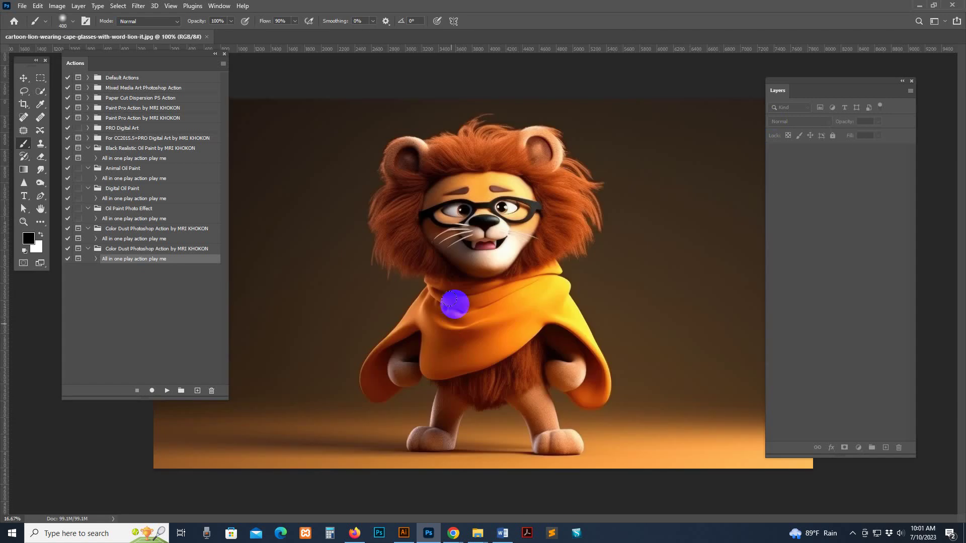
key("ctrl+minus")
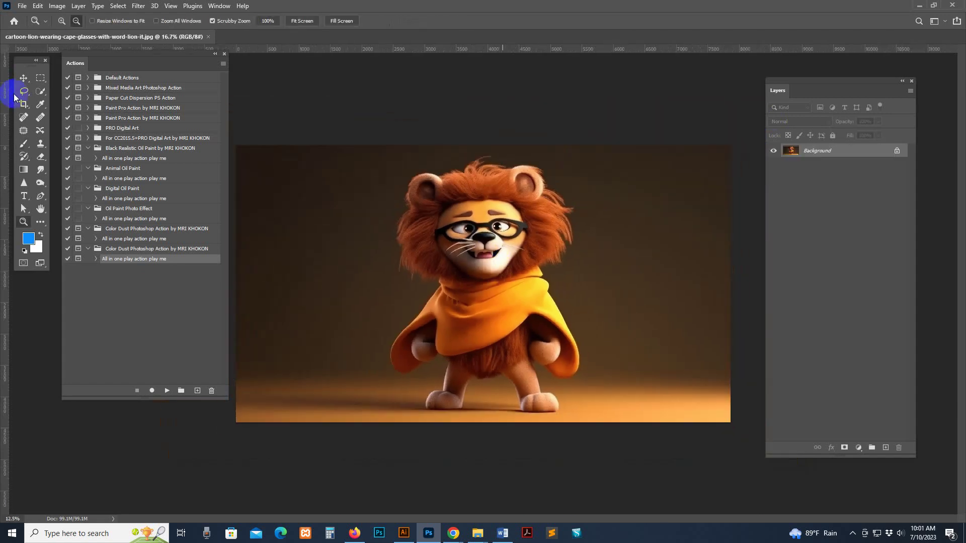
Step: Extend the lion image's canvas above and below the picture with the Crop tool
left_click(24, 104)
left_click_drag(483, 142, 487, 98)
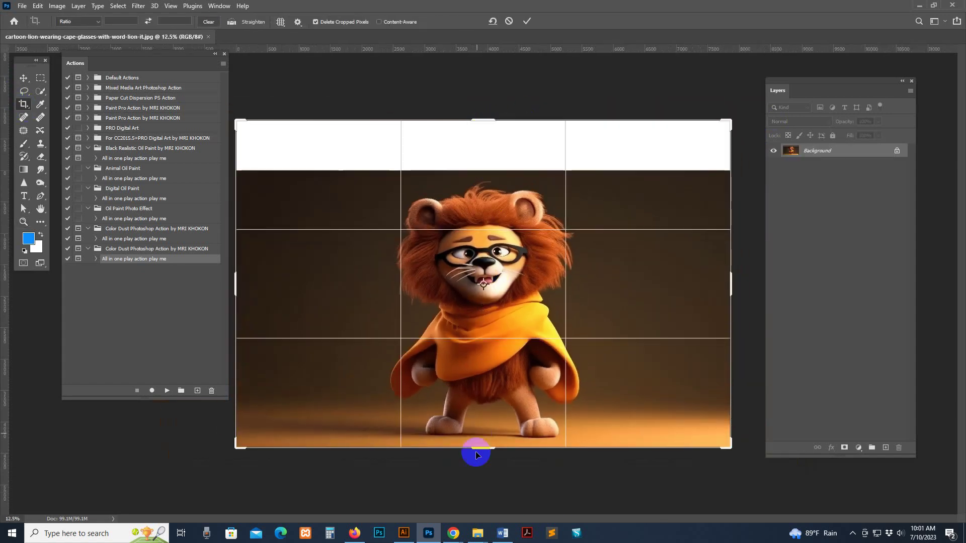
left_click_drag(487, 451, 488, 474)
left_click(23, 77)
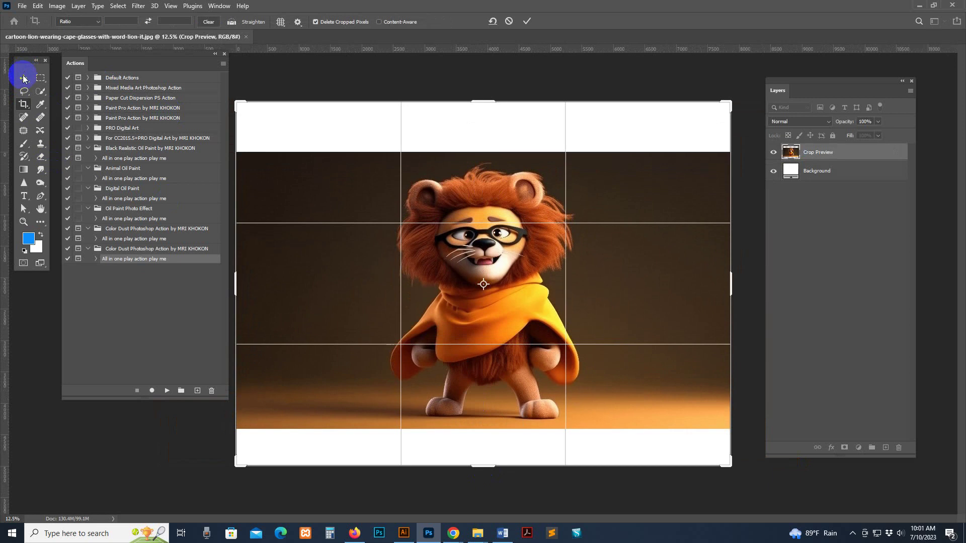
Step: Resize the lion image to a width of 2800 pixels
left_click(57, 5)
left_click(81, 82)
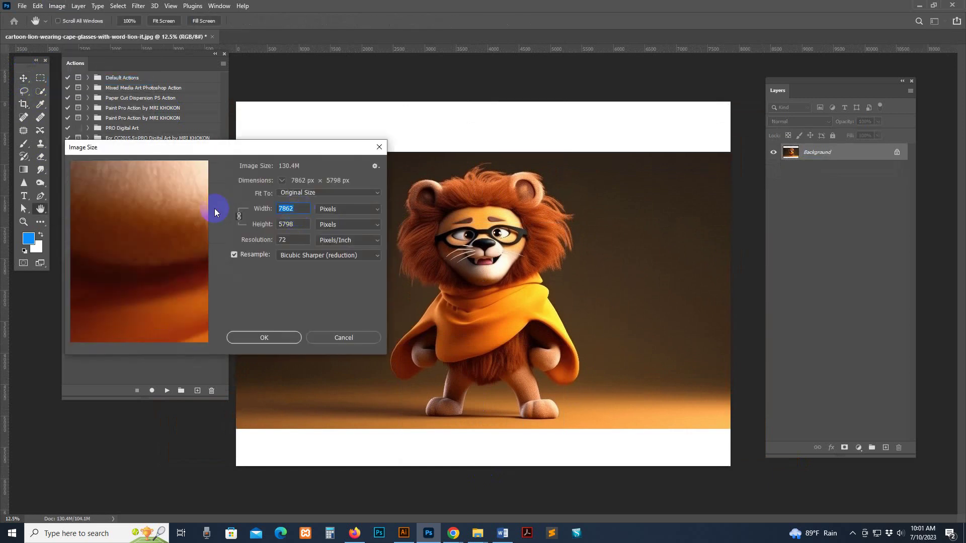
type("2800")
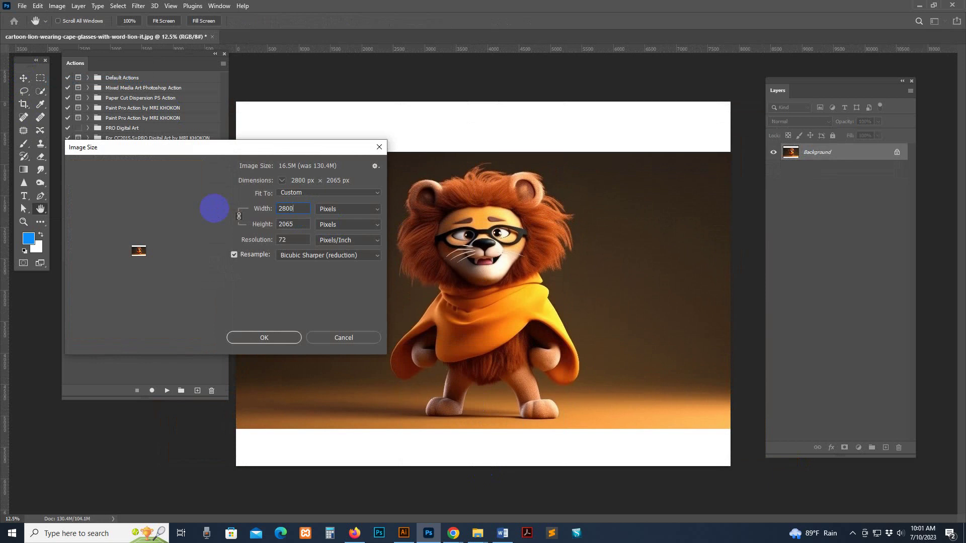
key("Return")
Step: Select the lion automatically with Select Subject
key("z")
left_click(524, 303)
left_click(524, 302)
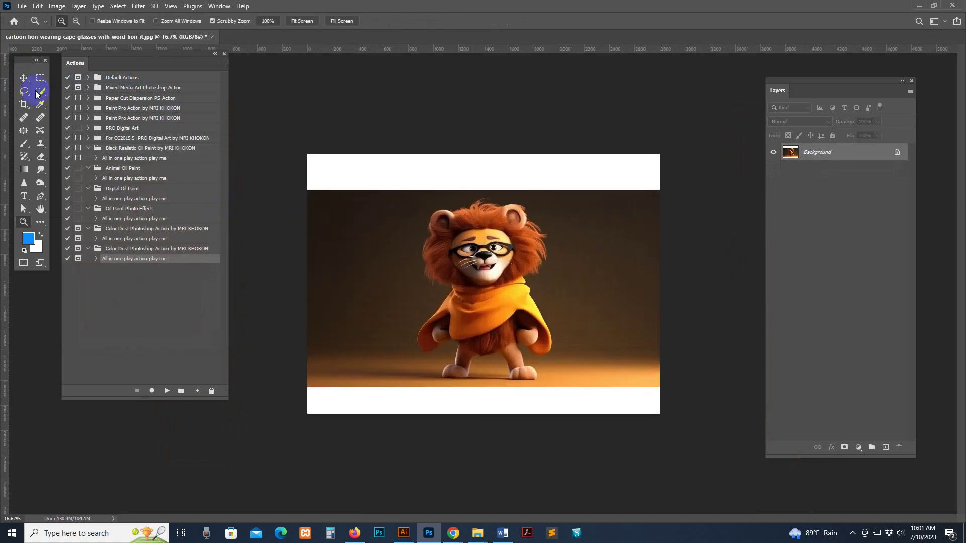
left_click(39, 92)
left_click(291, 21)
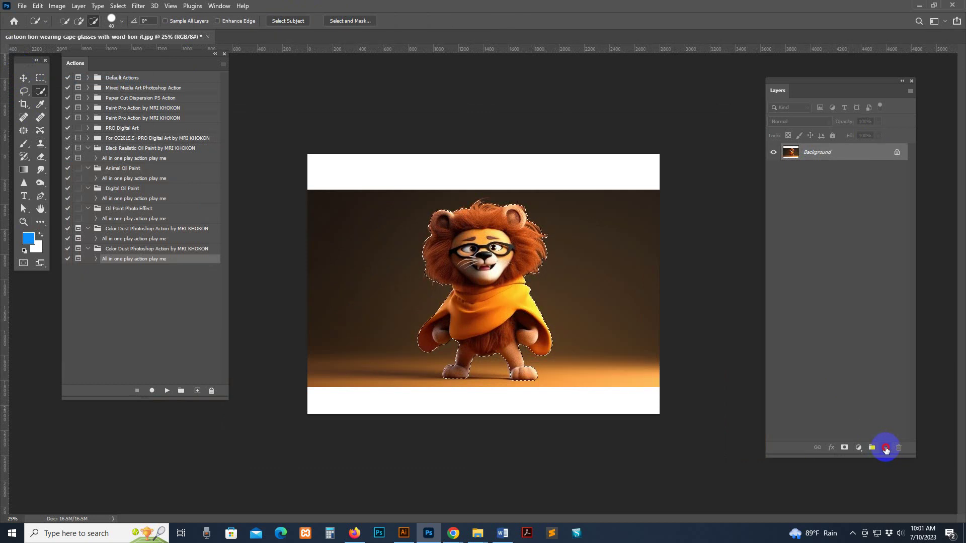
Step: Add a new layer and fill the lion selection on it with red ff0000 using the Paint Bucket
left_click(886, 448)
left_click(41, 222)
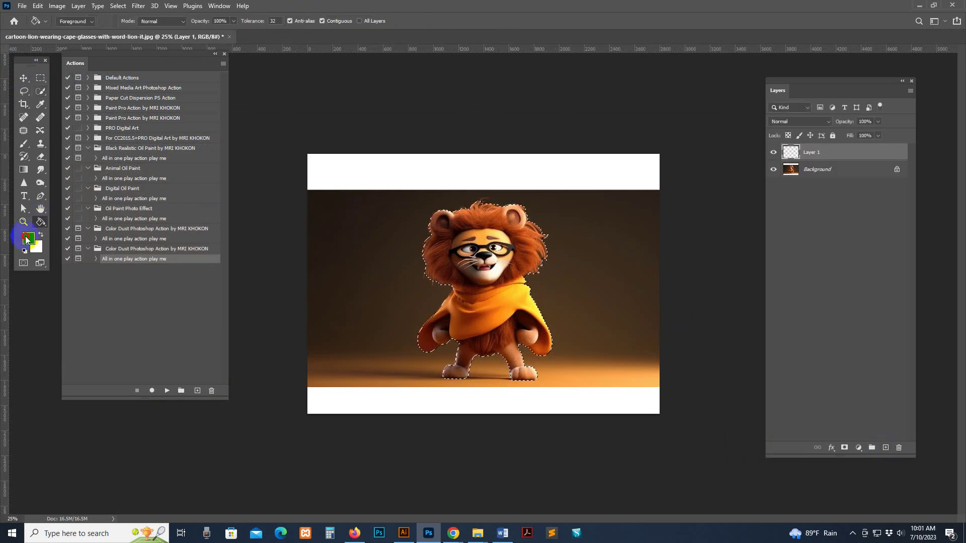
left_click(29, 238)
left_click(838, 304)
left_click(925, 300)
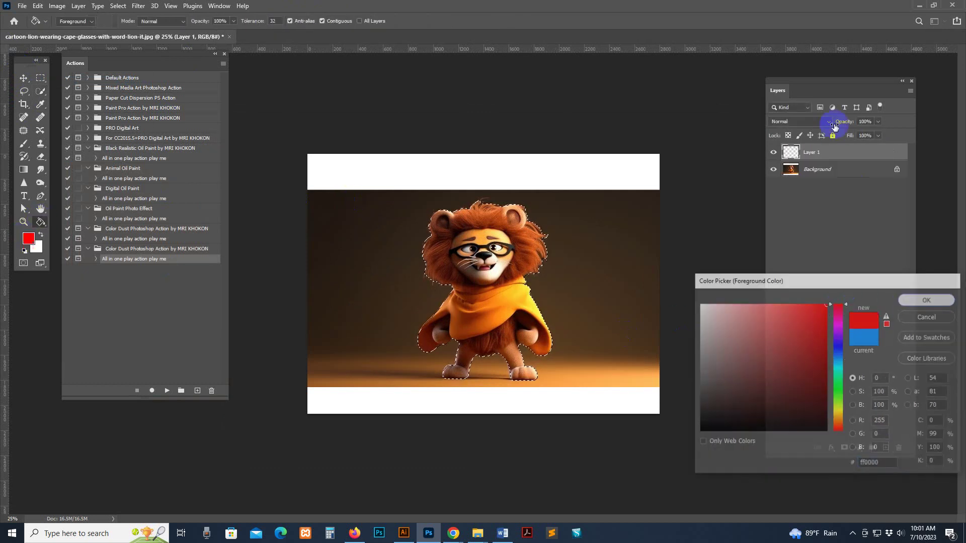
left_click(484, 273)
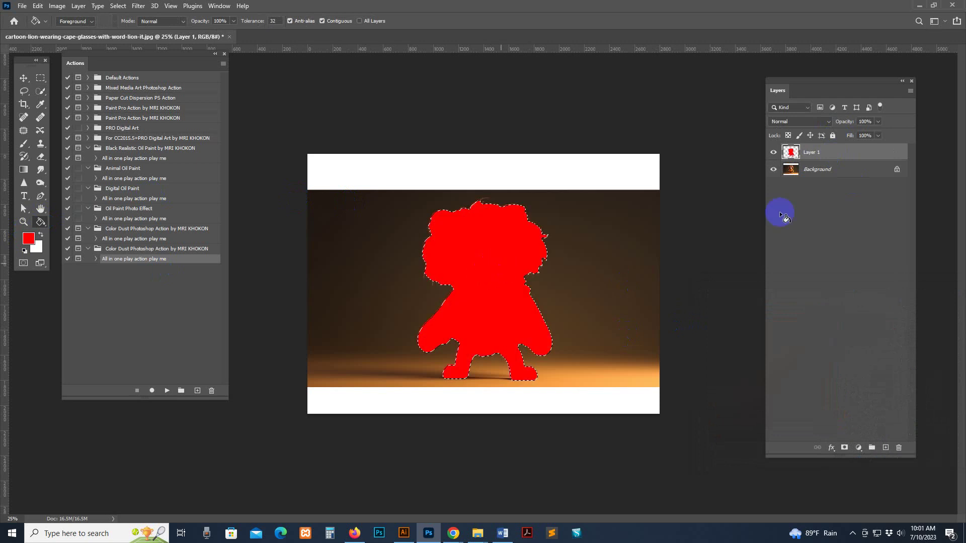
Step: Rename the red silhouette layer as brush and deselect the lion
type("bru")
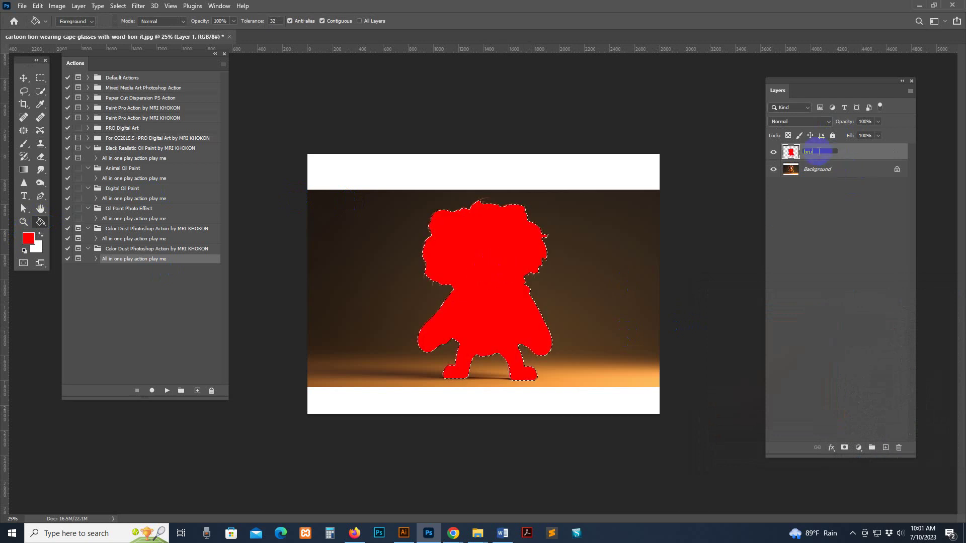
type("sh")
key("Return")
left_click(118, 6)
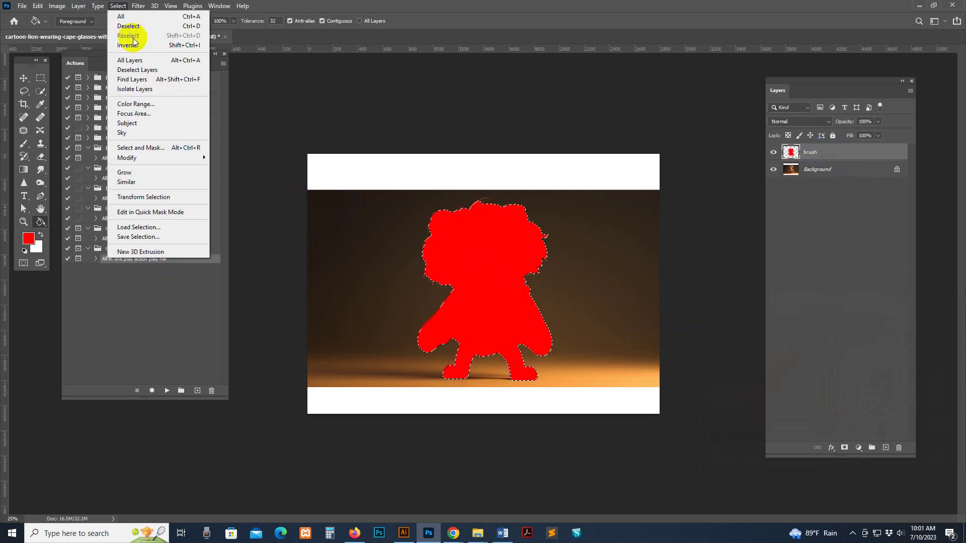
left_click(133, 28)
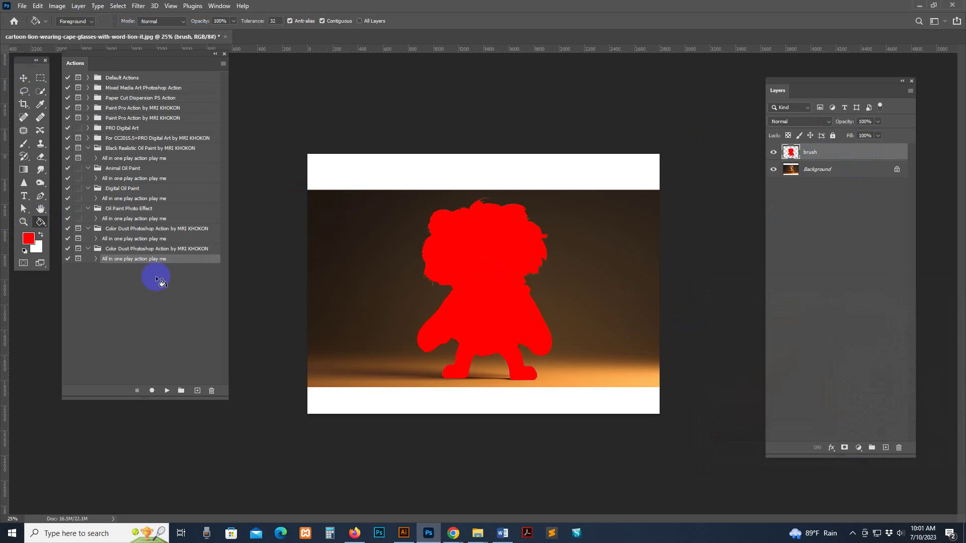
Step: Play the Color Dust action "All in one play action play me" on the lion image and dismiss its closing message
left_click(168, 390)
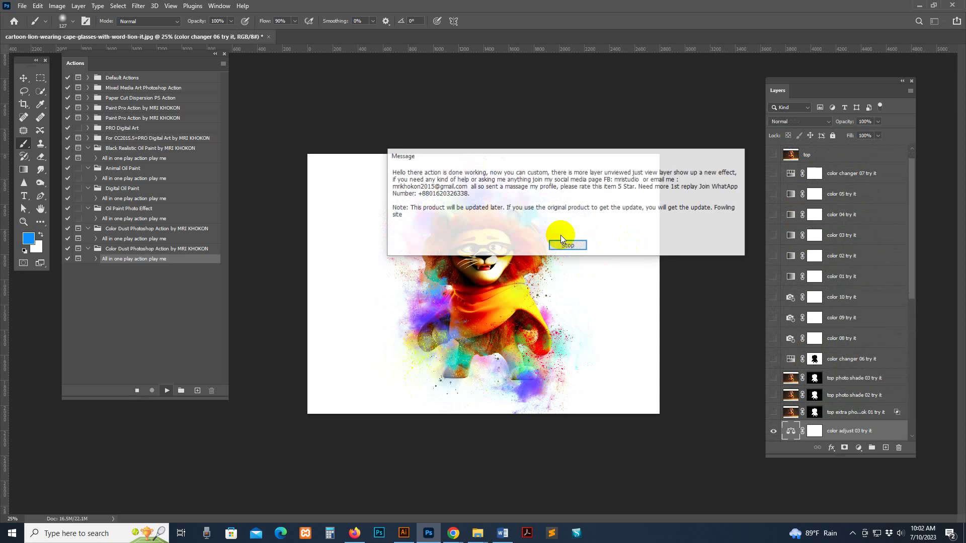
left_click(565, 244)
Step: Remove the generated layers from top through Background copy, keeping only the brush layer and the original Background
key("z")
left_click_drag(493, 250, 555, 245)
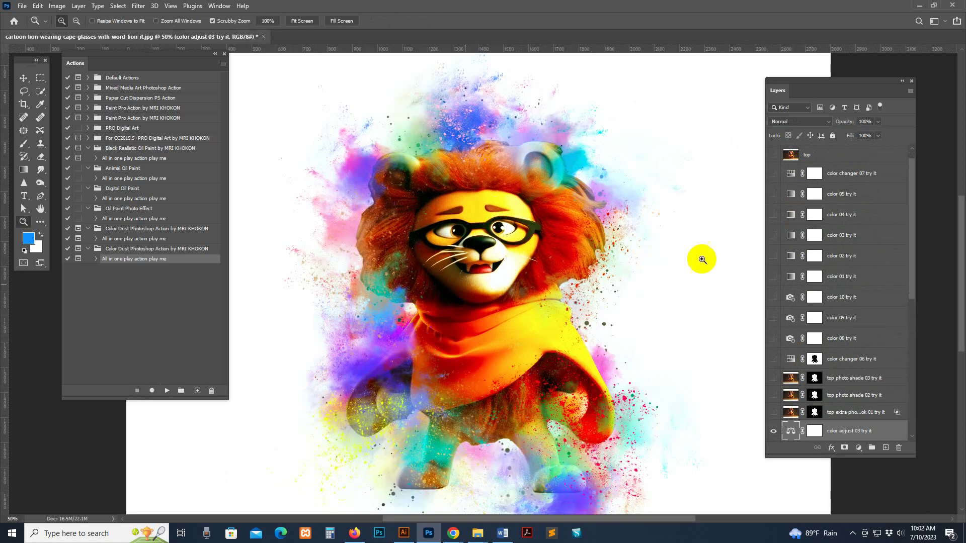
left_click(872, 156)
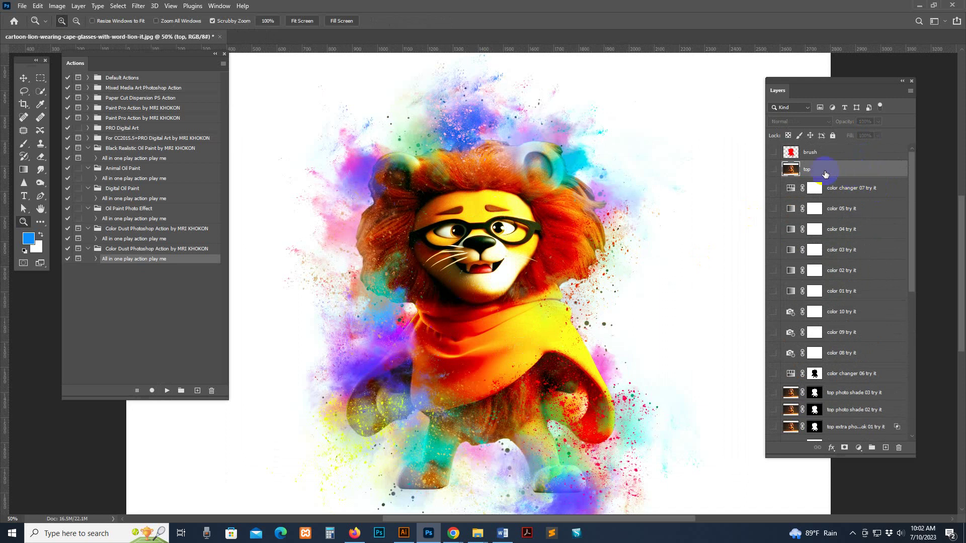
left_click_drag(914, 164, 916, 382)
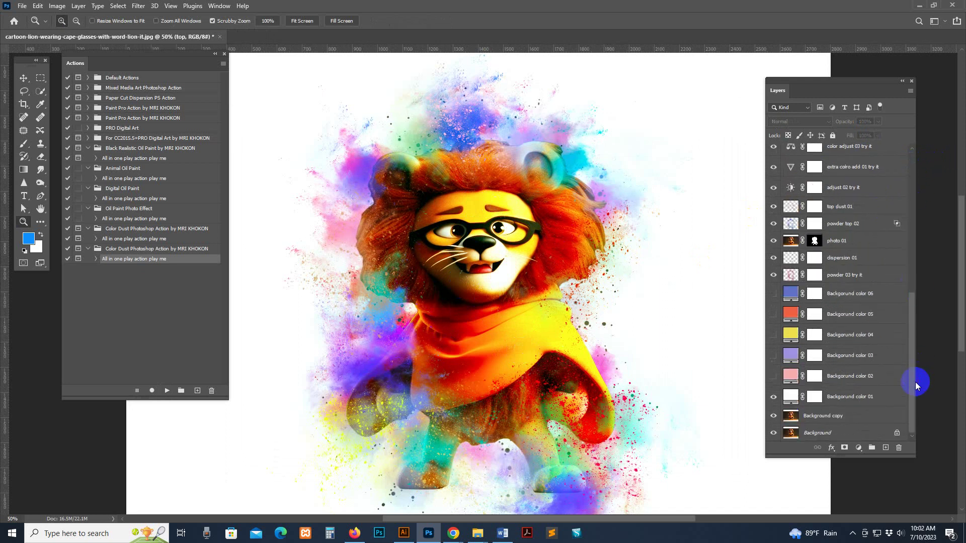
left_click(829, 417, "shift")
key("ctrl+e")
Step: Show the brush layer, replay the Color Dust action "All in one play action play me" on the lion, and dismiss its closing message
left_click(774, 152)
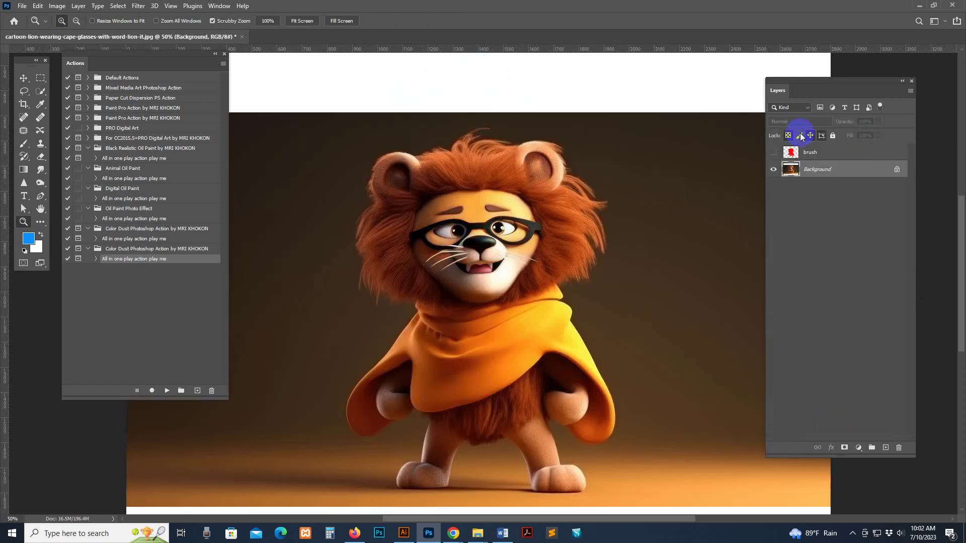
left_click(775, 152)
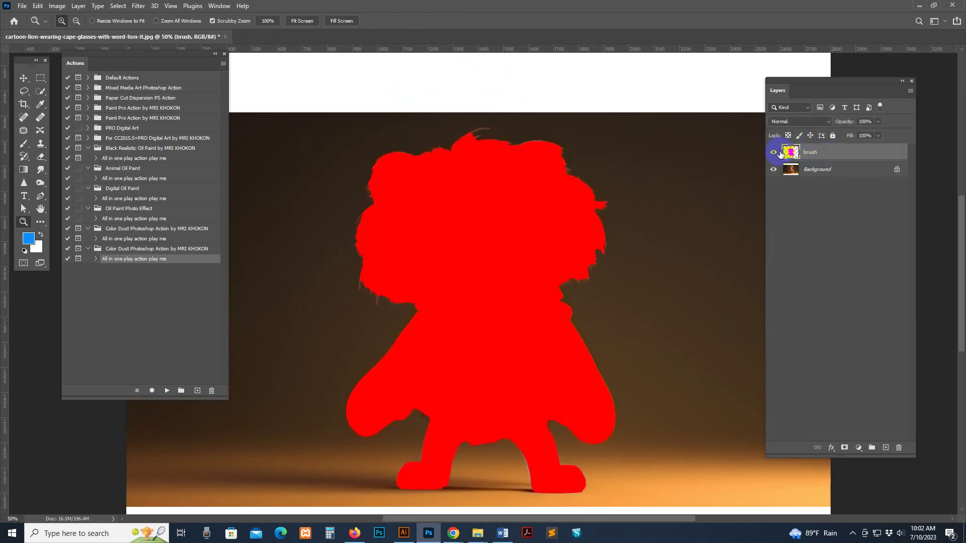
left_click(774, 153)
left_click(774, 153)
left_click(774, 152)
left_click(773, 152)
left_click(168, 391)
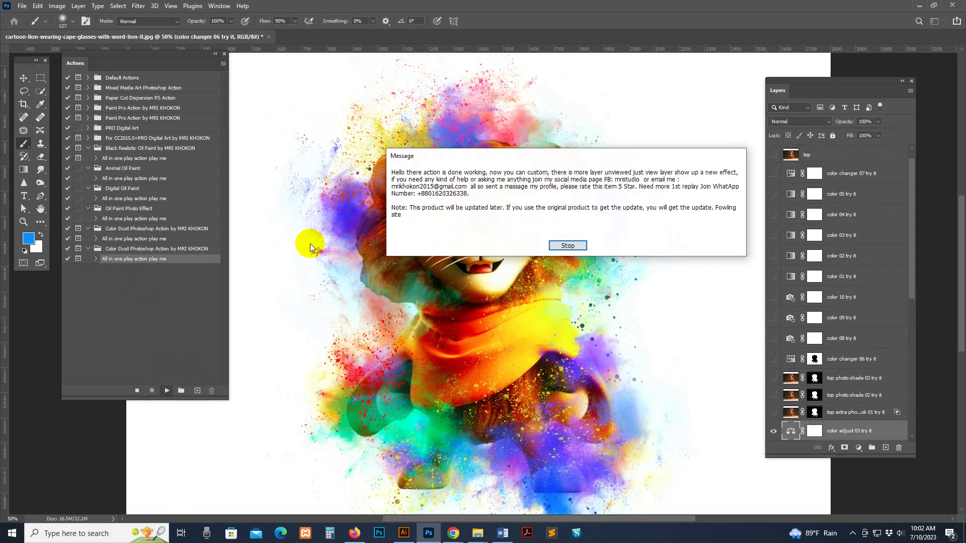
left_click(566, 246)
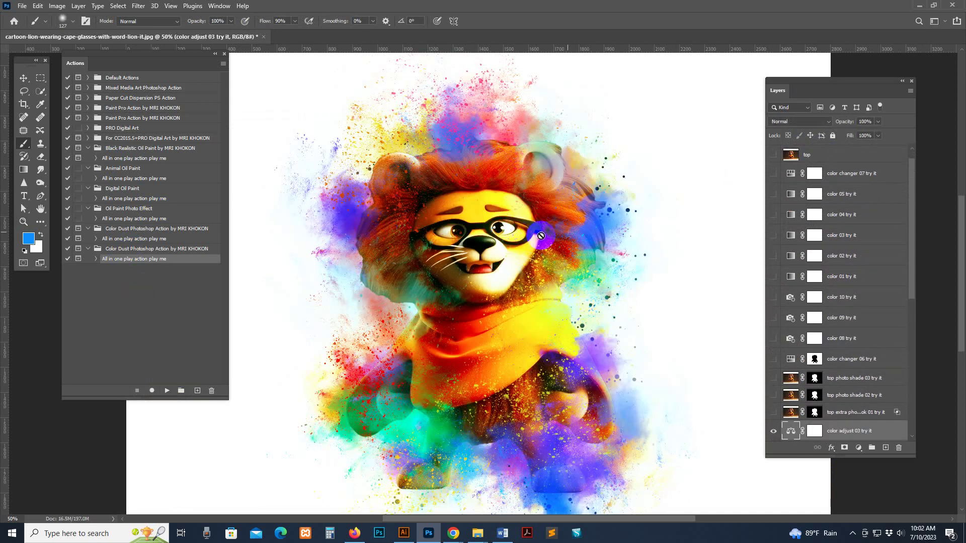
Step: Preview the "top photo shade 02 try it" layer and the top extra photo 01 layer below it one at a time, hiding each again
key("z")
mouse_move(588, 330)
left_mouse_down()
mouse_move(572, 226)
mouse_move(573, 320)
left_mouse_up()
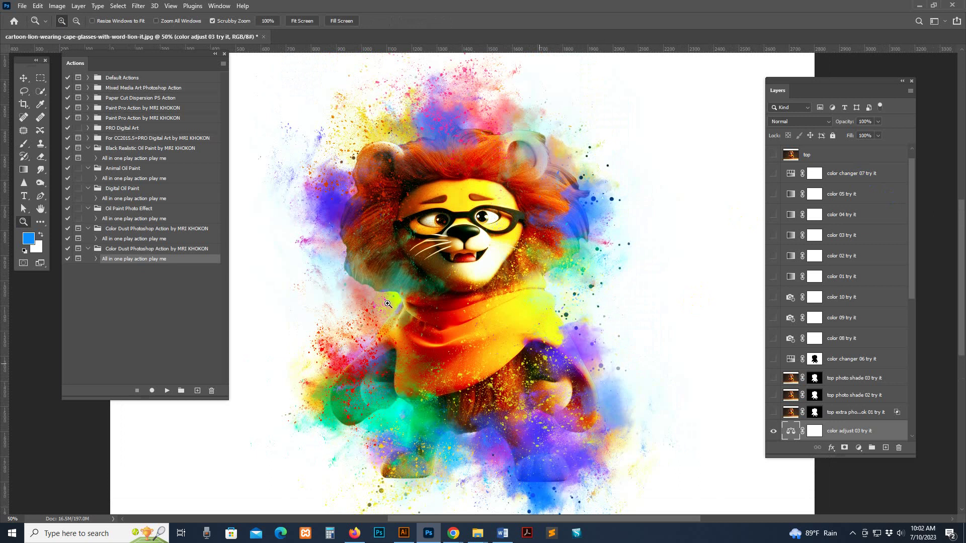
left_click(775, 236)
scroll(842, 355, "down", 1)
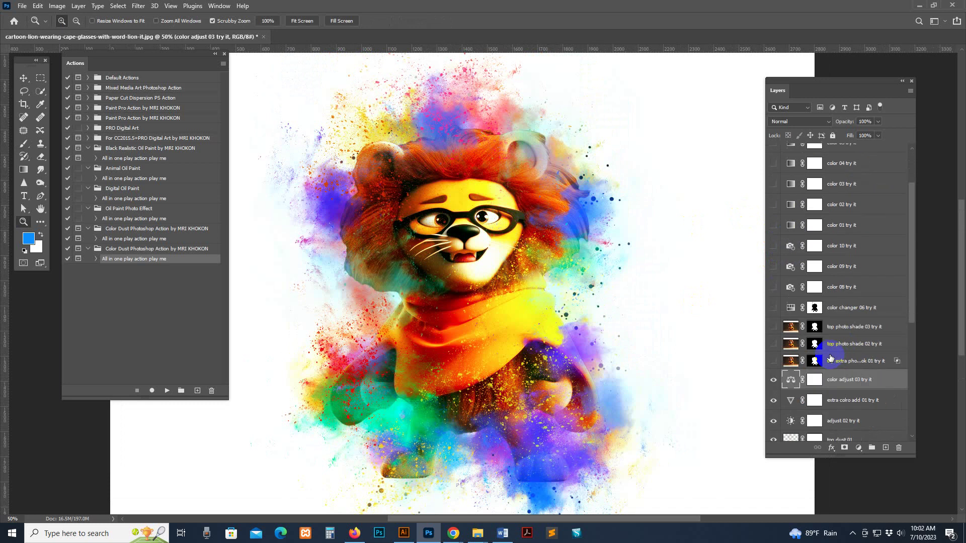
left_click(788, 345)
left_click(774, 346)
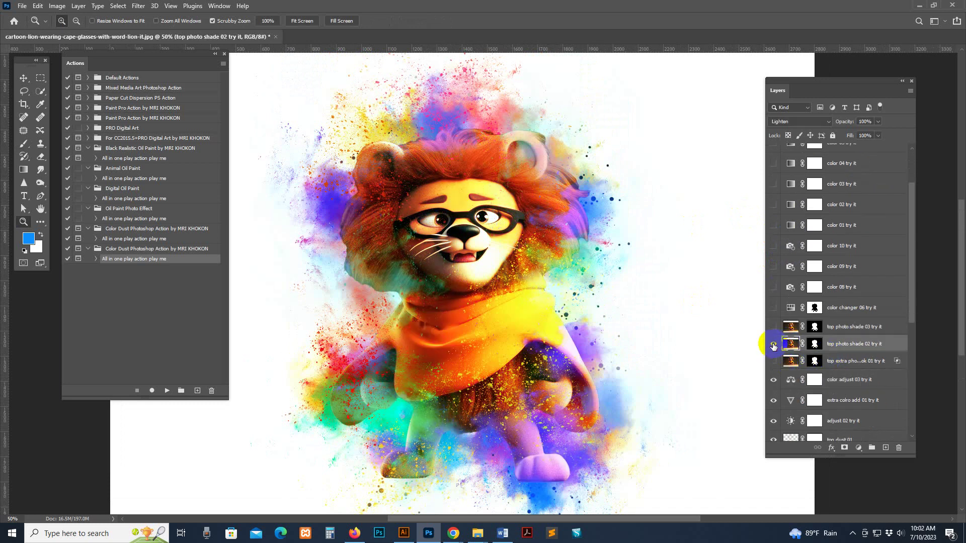
left_click(773, 345)
left_click(775, 361)
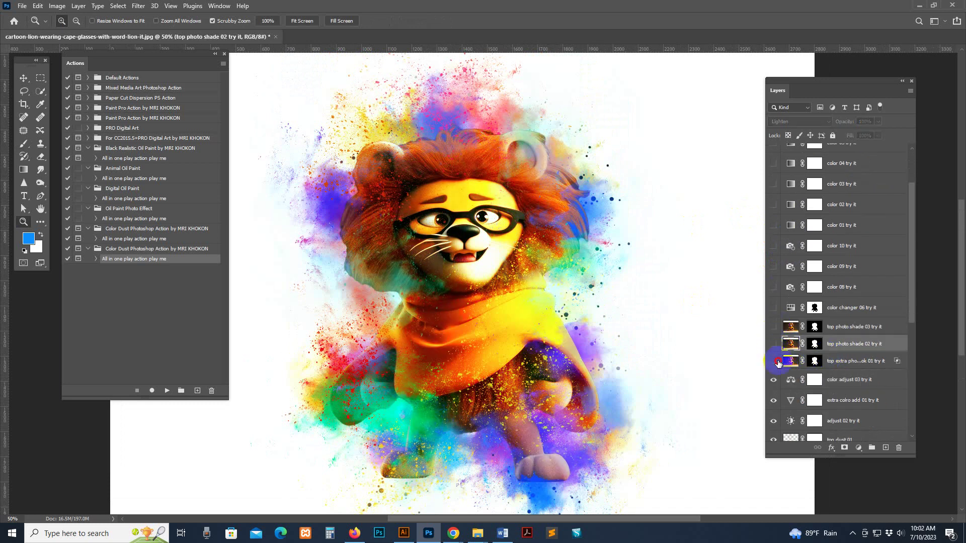
left_click(778, 363)
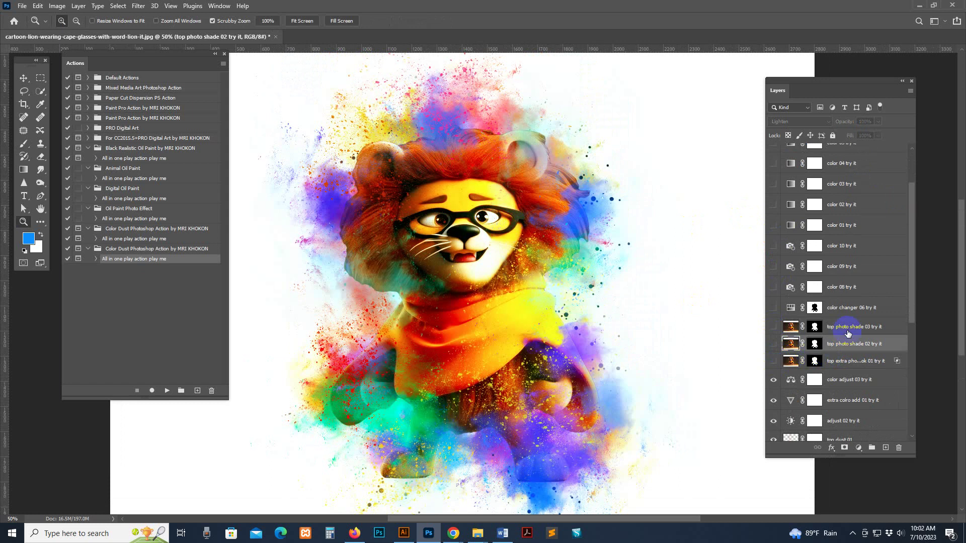